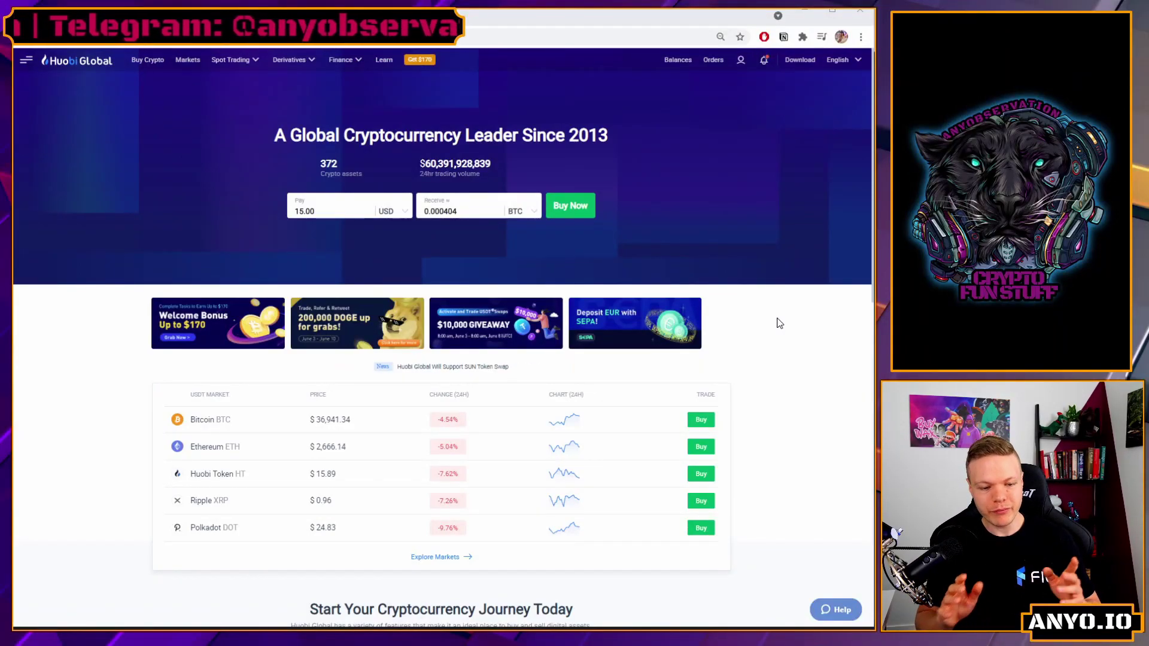
# Open the Exchange Account balances and search for WAX to reach the WAXP deposit page
pyautogui.moveTo(678, 60)
pyautogui.click(670, 88)
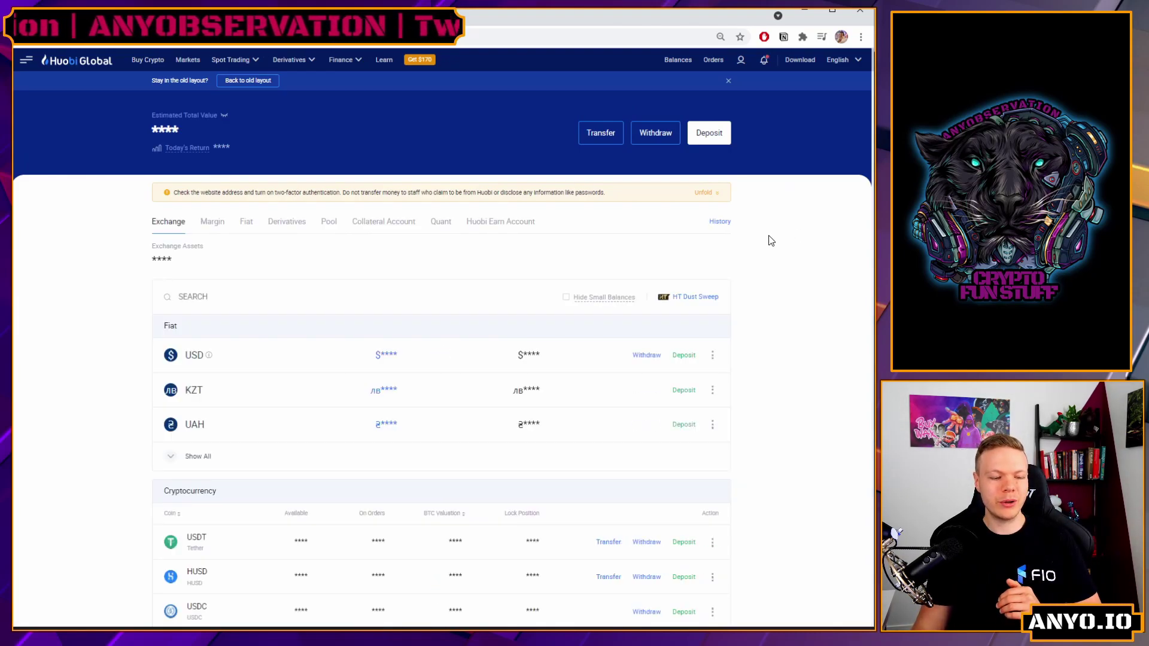
pyautogui.scroll(-20, 762, 284)
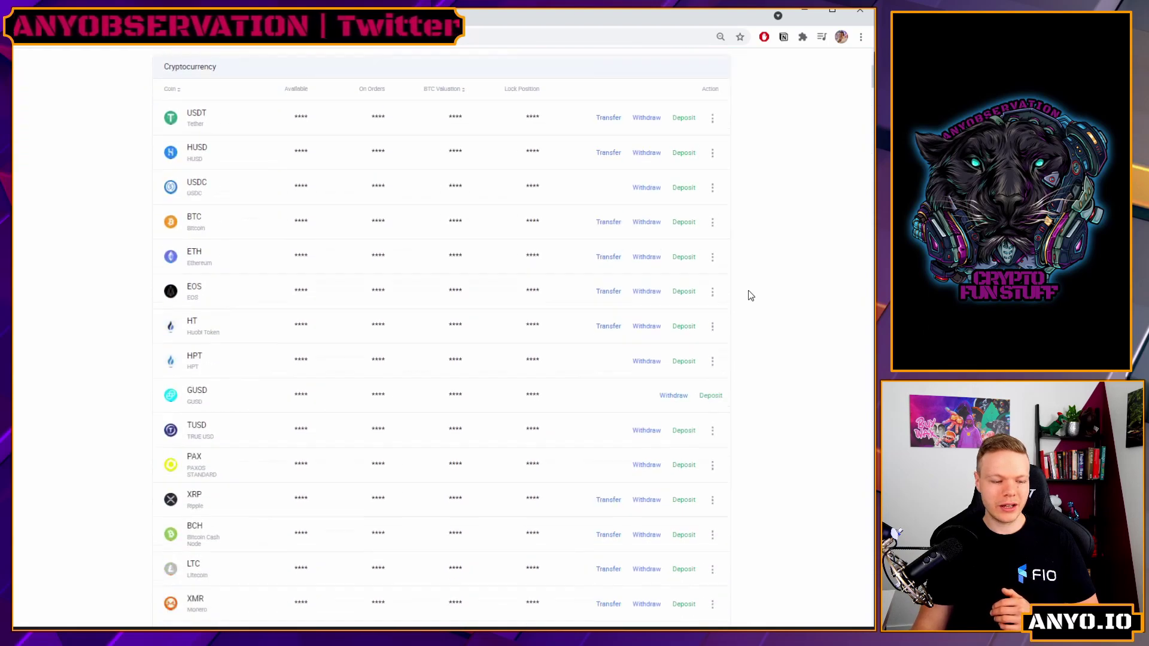
pyautogui.scroll(20, 777, 299)
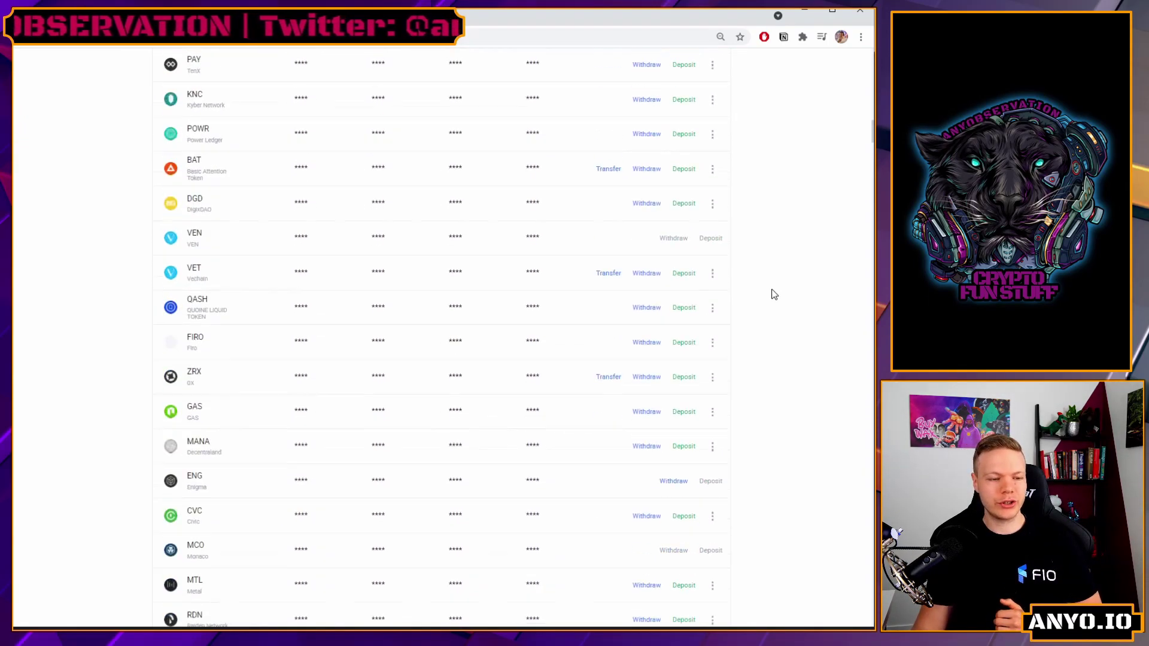
pyautogui.scroll(5, 766, 317)
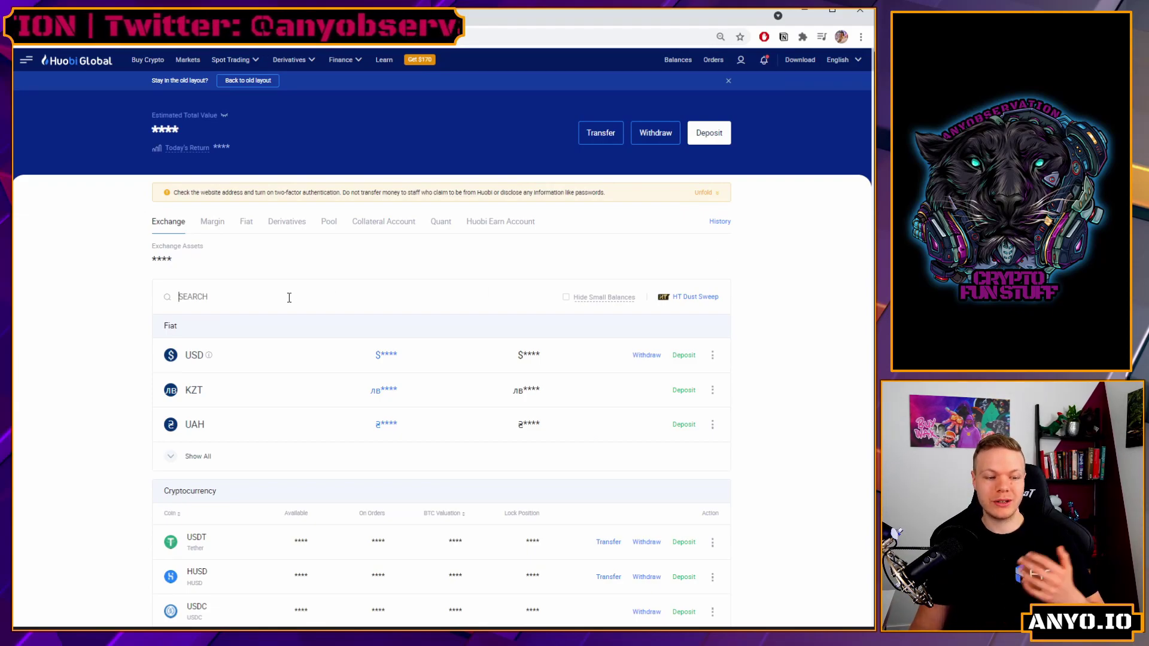
pyautogui.write('X')
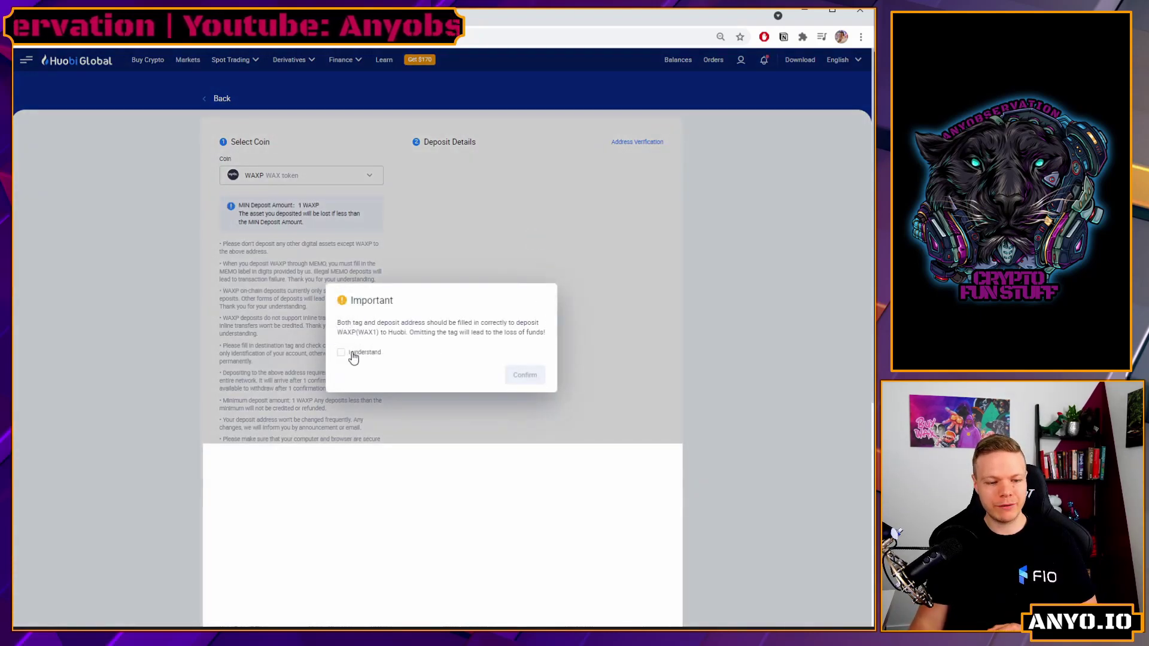
# Acknowledge the deposit tag warning, reveal the WAXP deposit address and tag, and copy the address
pyautogui.click(342, 352)
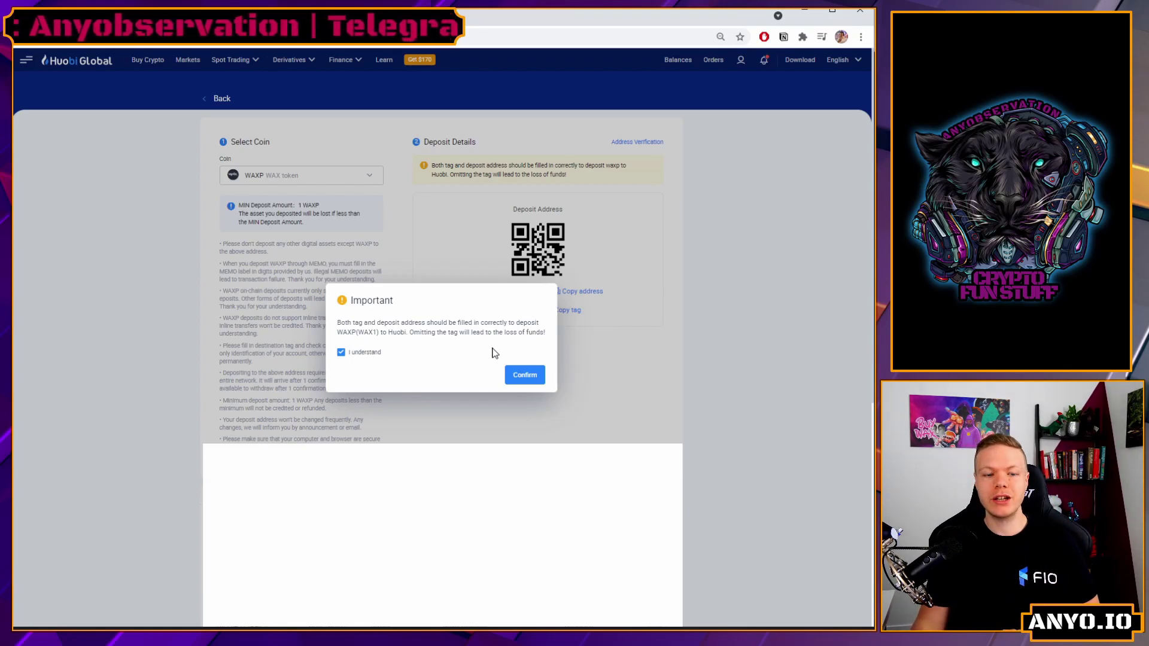
pyautogui.click(536, 385)
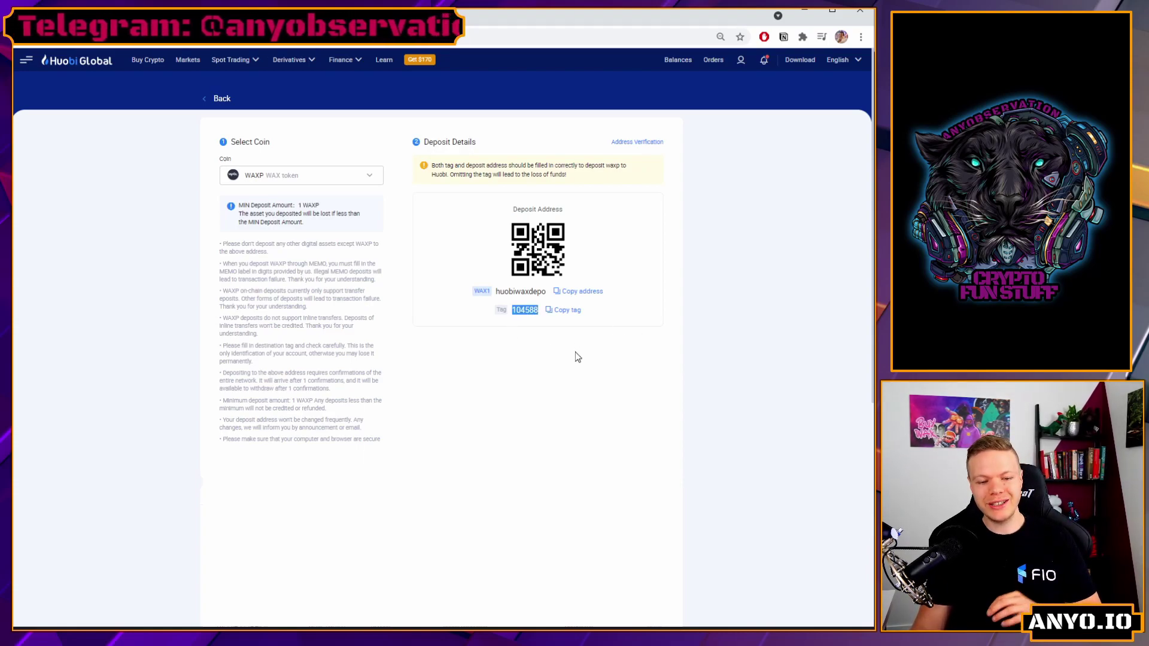
pyautogui.doubleClick(513, 291)
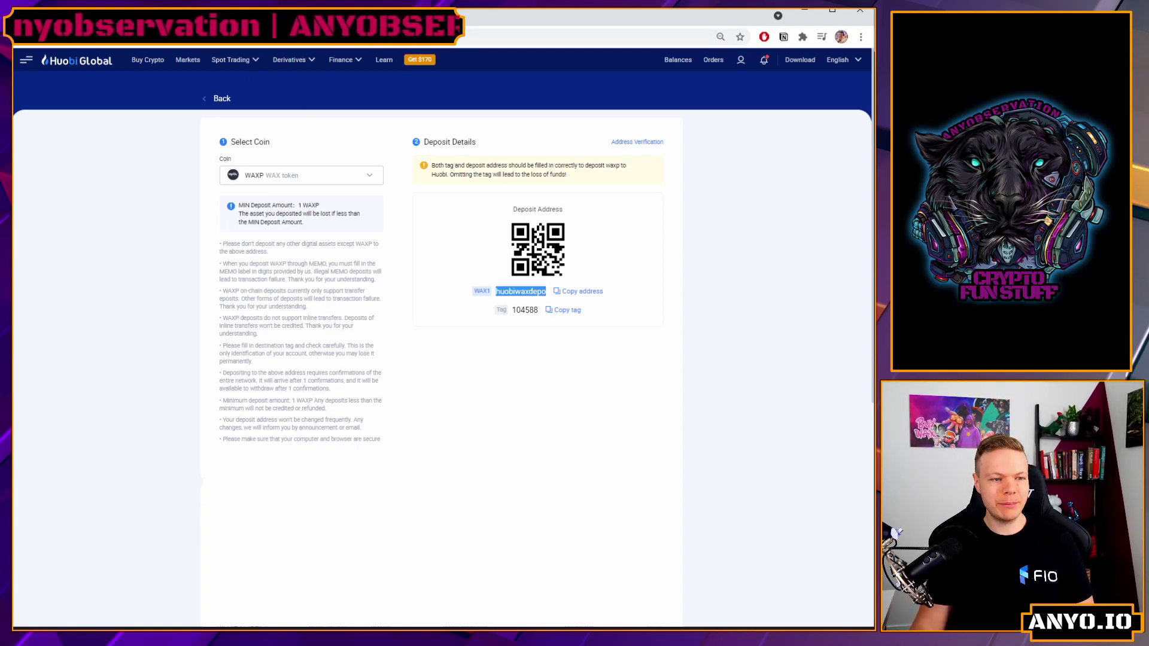
pyautogui.hotkey('ctrl', 'Tab')
pyautogui.click(696, 146)
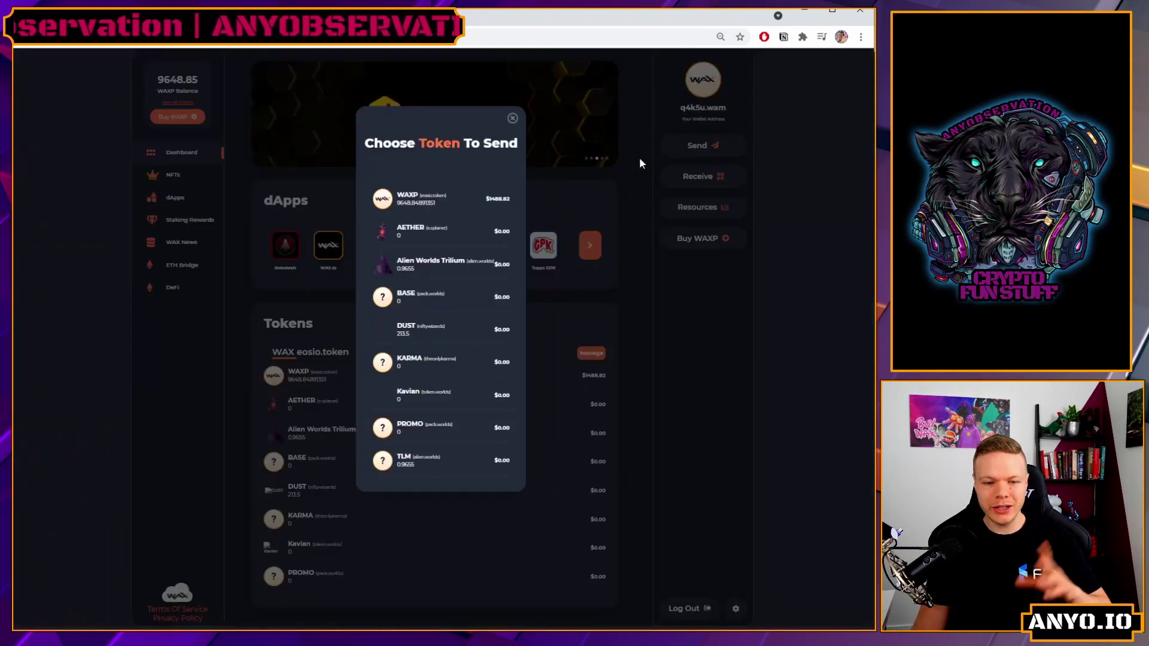
# Choose WAXP in the wallet and enter a send amount of 1000
pyautogui.click(422, 202)
pyautogui.click(460, 195)
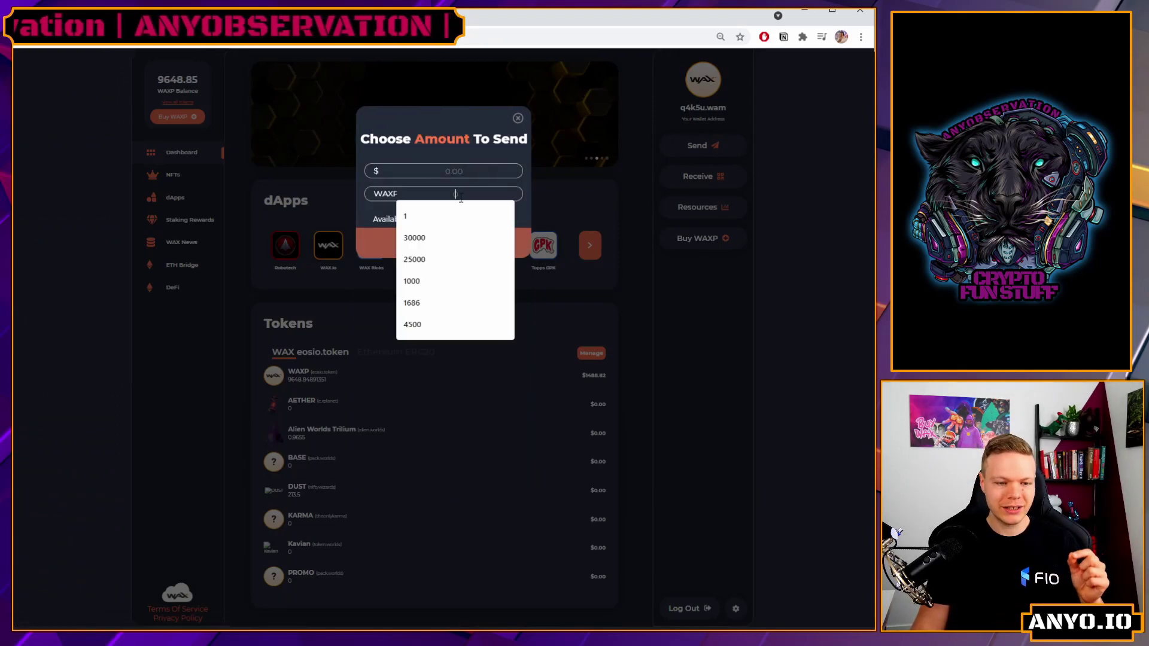
pyautogui.write('1000')
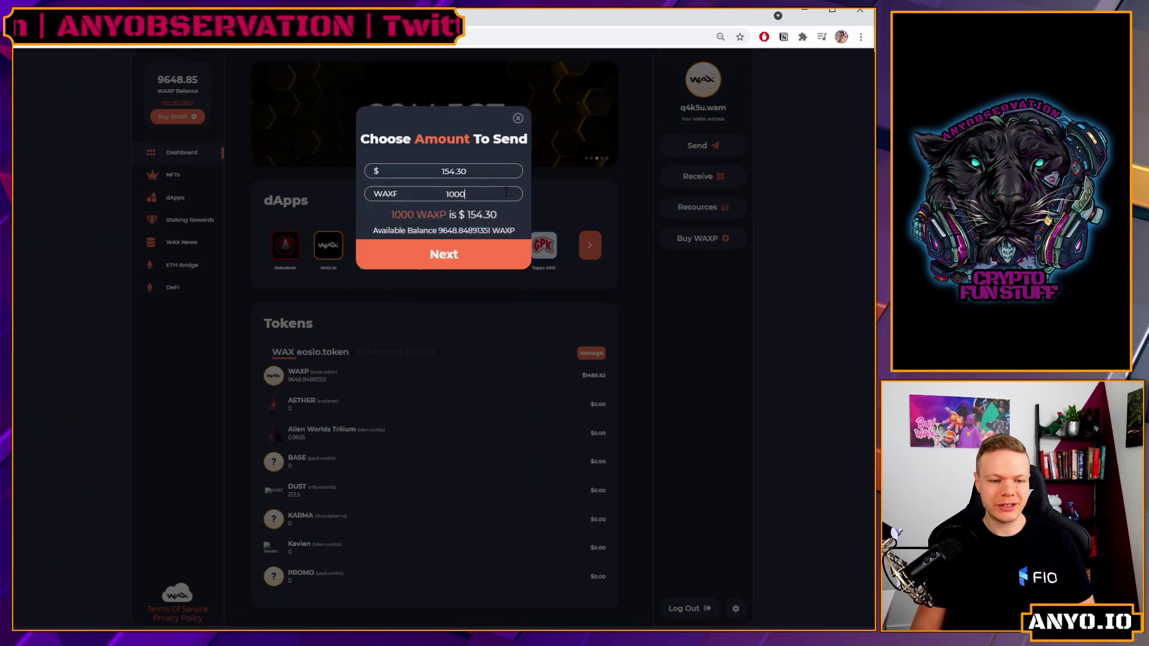
pyautogui.click(456, 256)
# Fill in Huobi's deposit address as recipient and the deposit tag as memo, then submit for signing
pyautogui.click(460, 186)
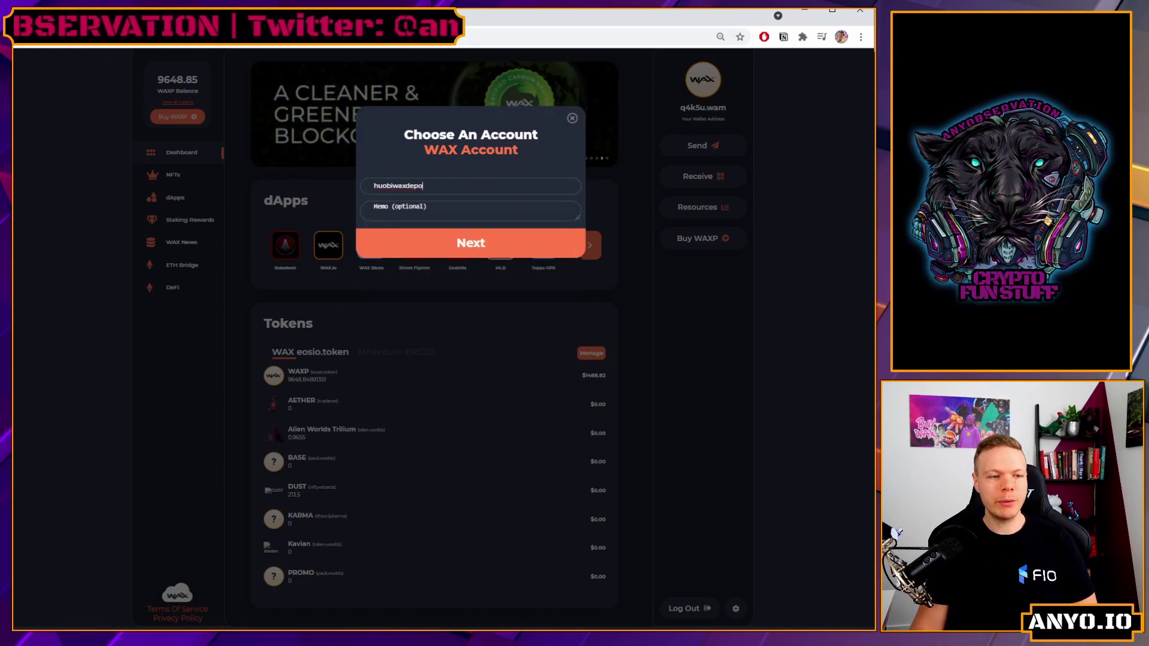
pyautogui.hotkey('ctrl', 'Tab')
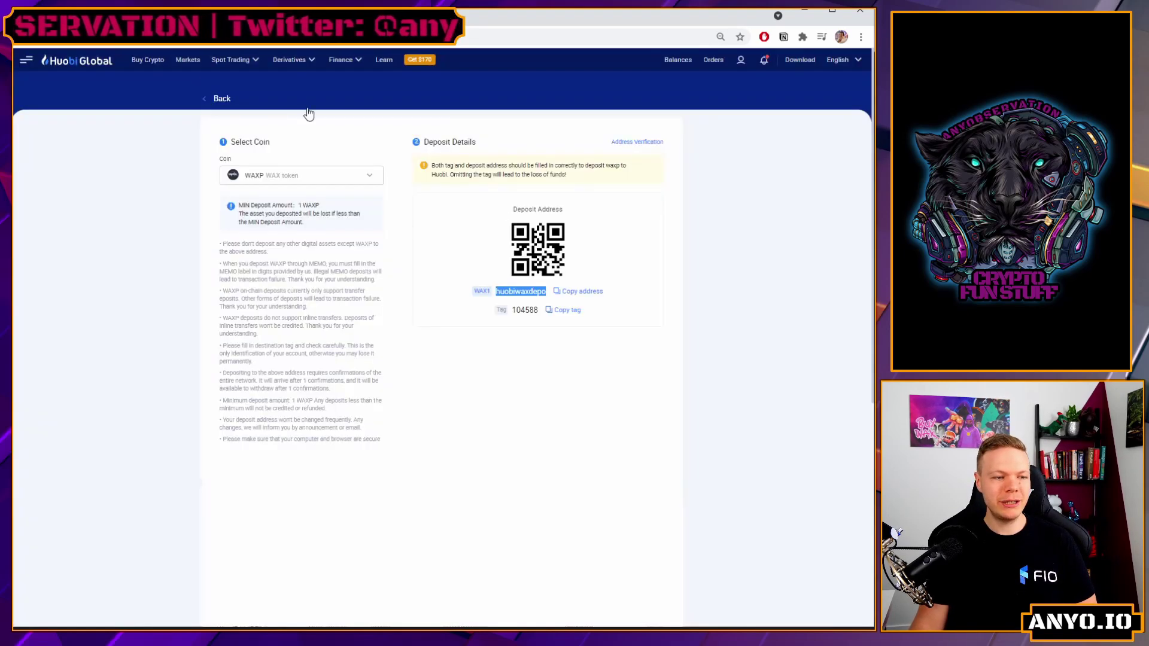
pyautogui.doubleClick(525, 309)
pyautogui.click(565, 310)
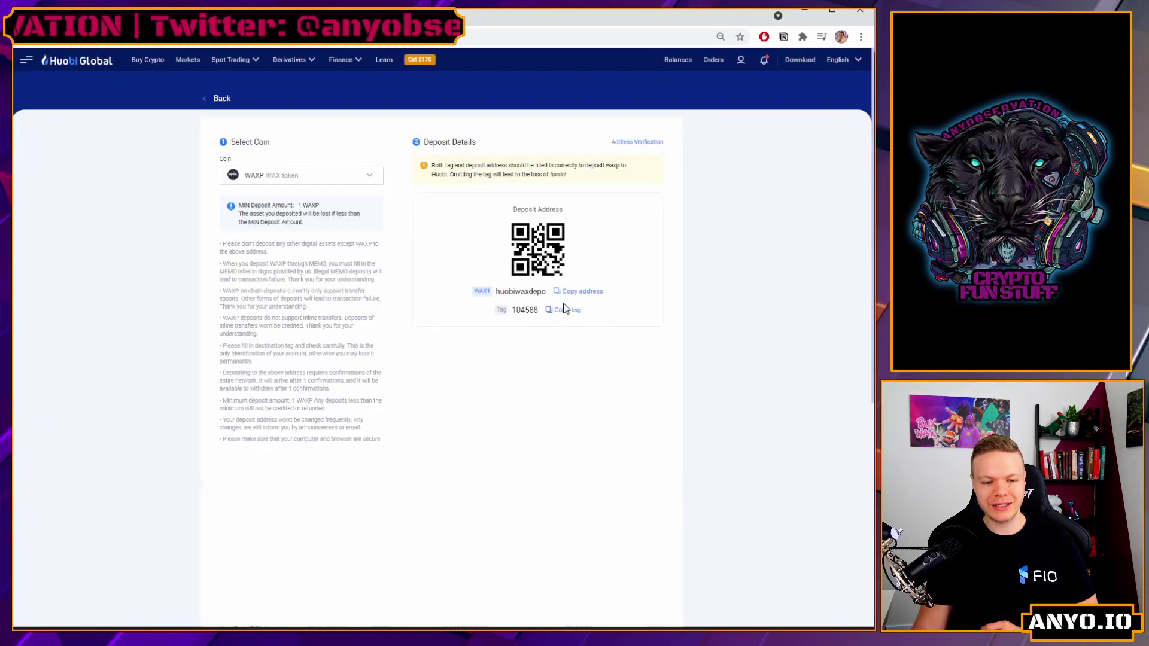
pyautogui.hotkey('ctrl', 'Tab')
pyautogui.click(432, 216)
pyautogui.hotkey('ctrl', 'v')
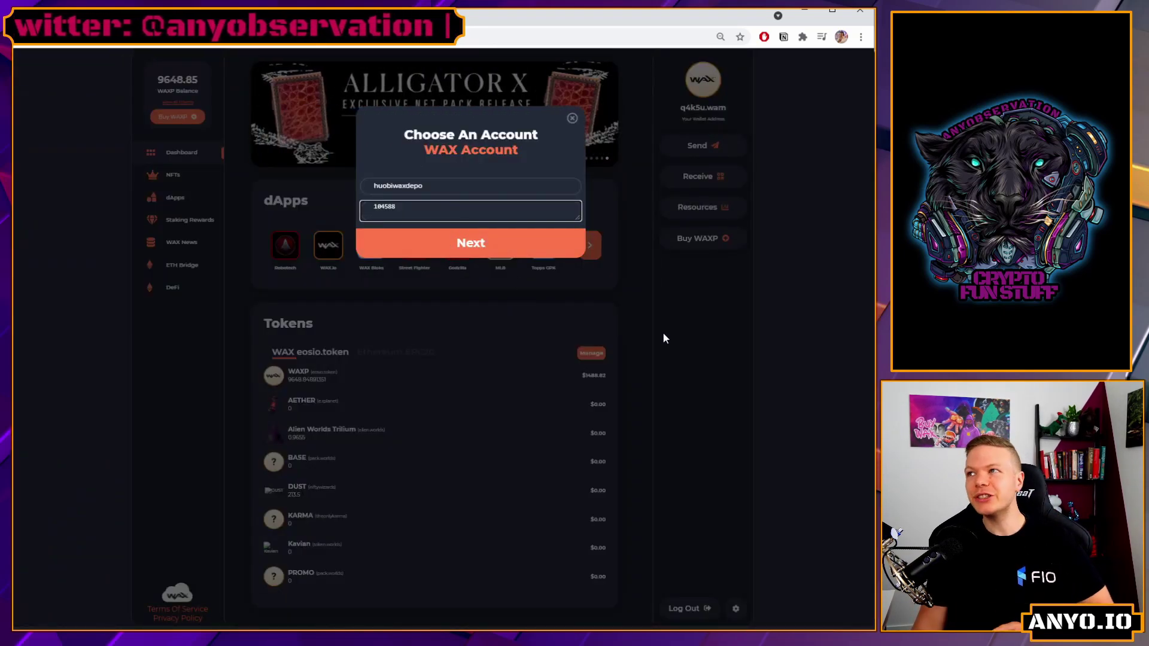
pyautogui.hotkey('ctrl', '-')
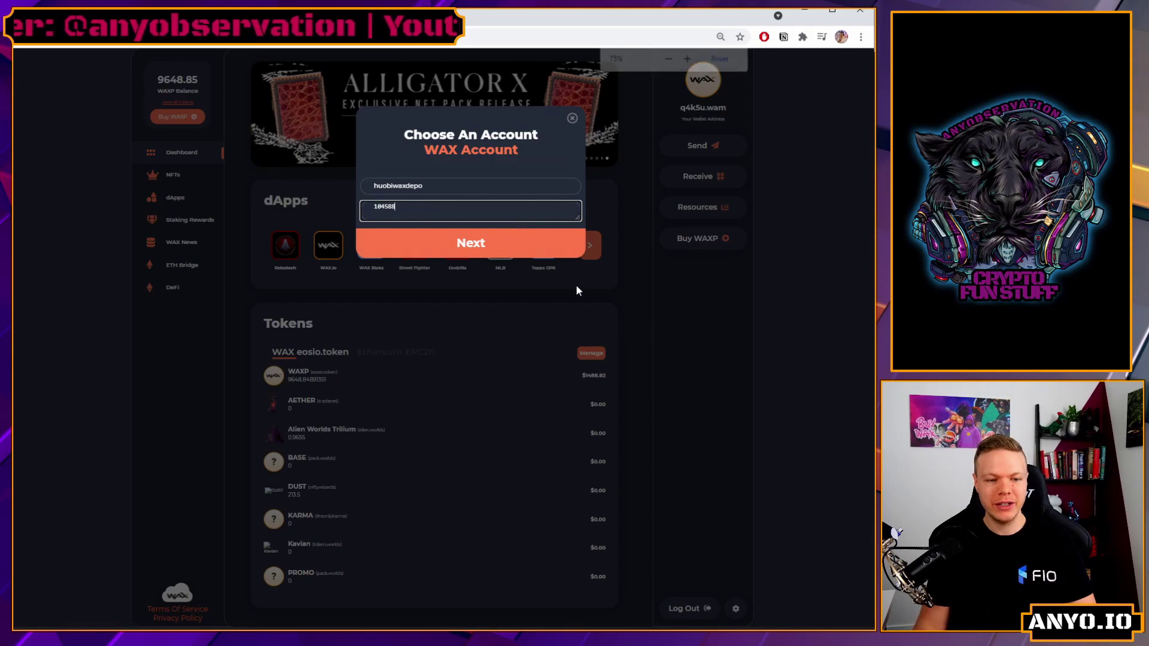
pyautogui.hotkey('ctrl', '+')
pyautogui.hotkey('ctrl', '+')
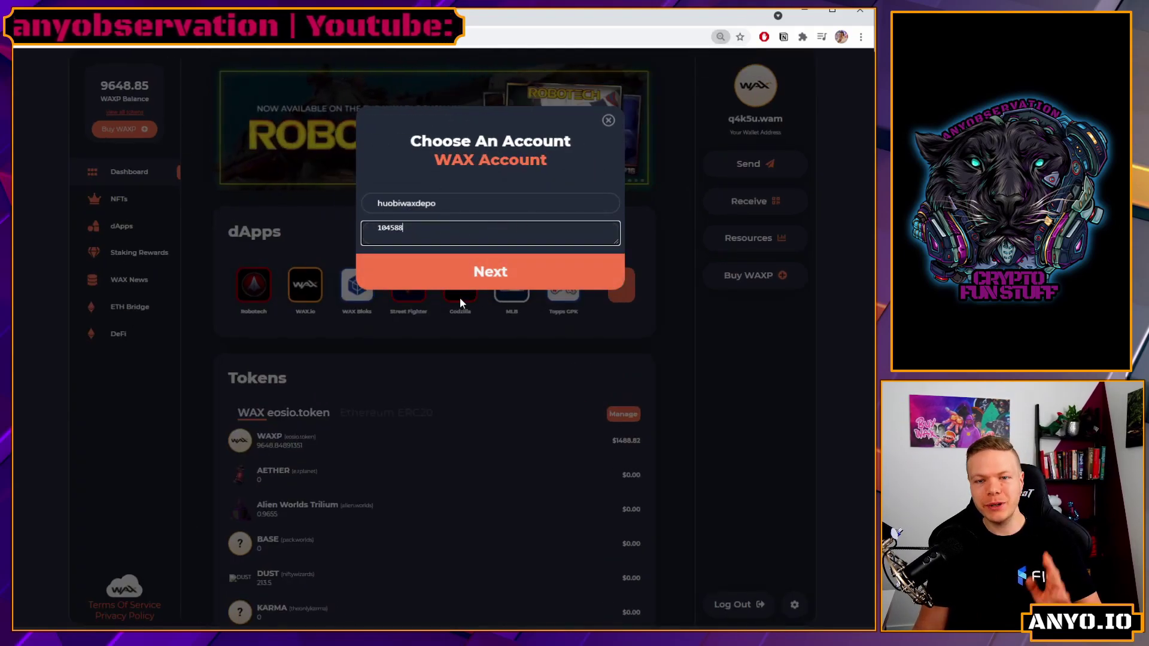
pyautogui.click(501, 273)
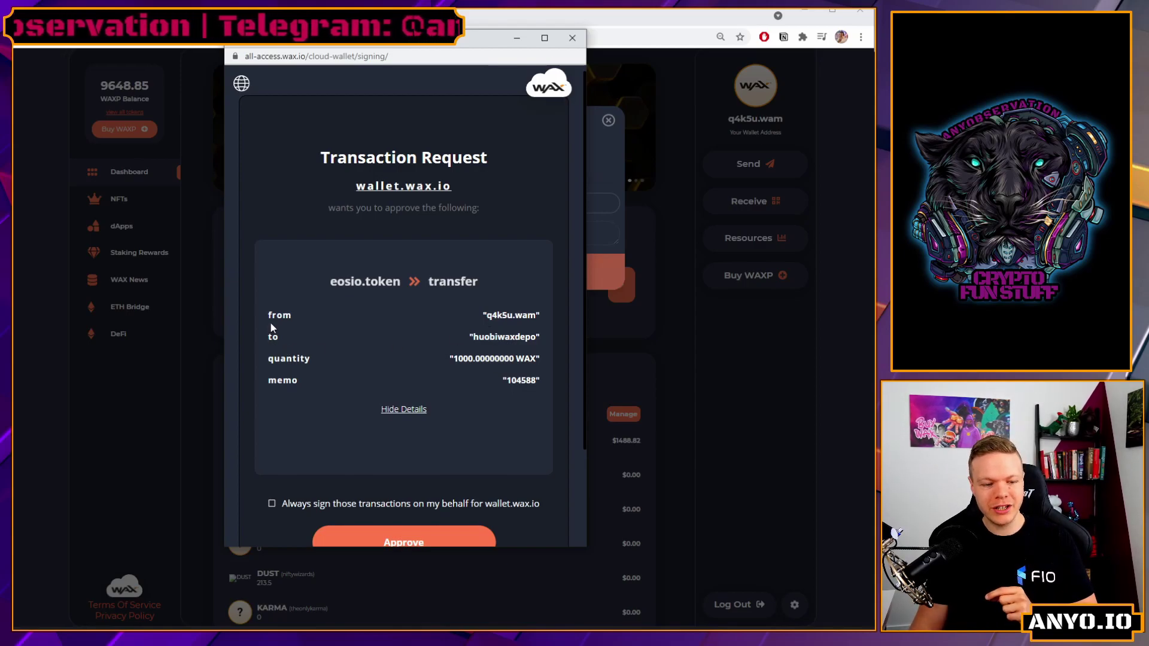
# Verify sender, huobiwaxdepo recipient, 1000 WAXP quantity and memo, approve the transfer, and return to Huobi
pyautogui.doubleClick(512, 315)
pyautogui.click(280, 334)
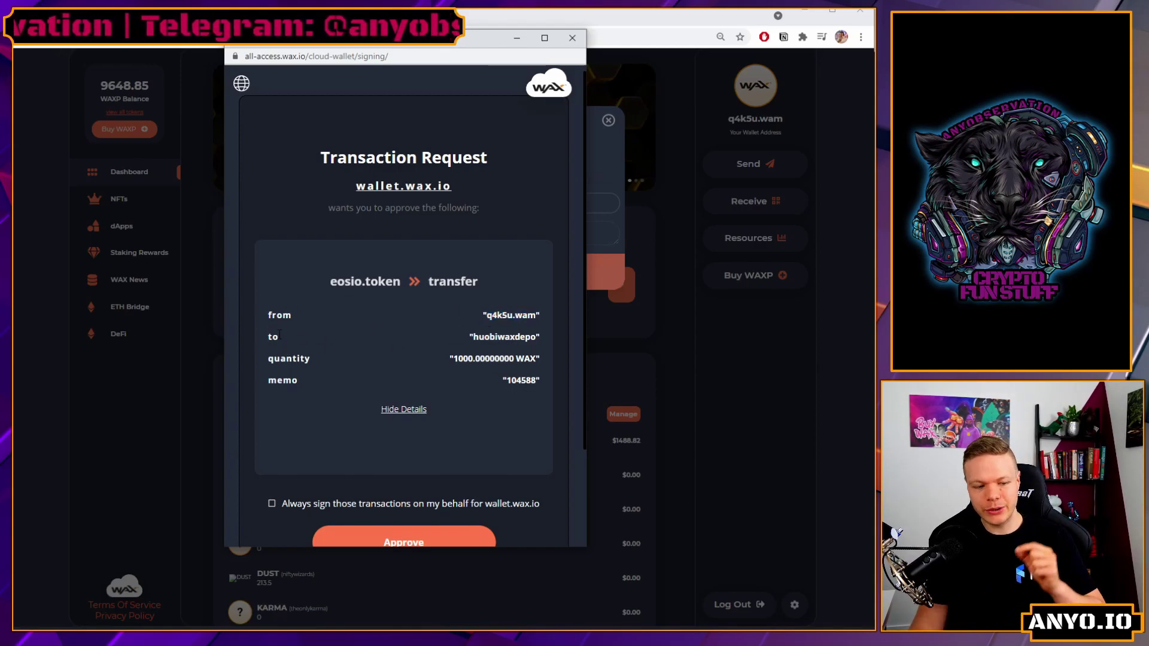
pyautogui.doubleClick(493, 339)
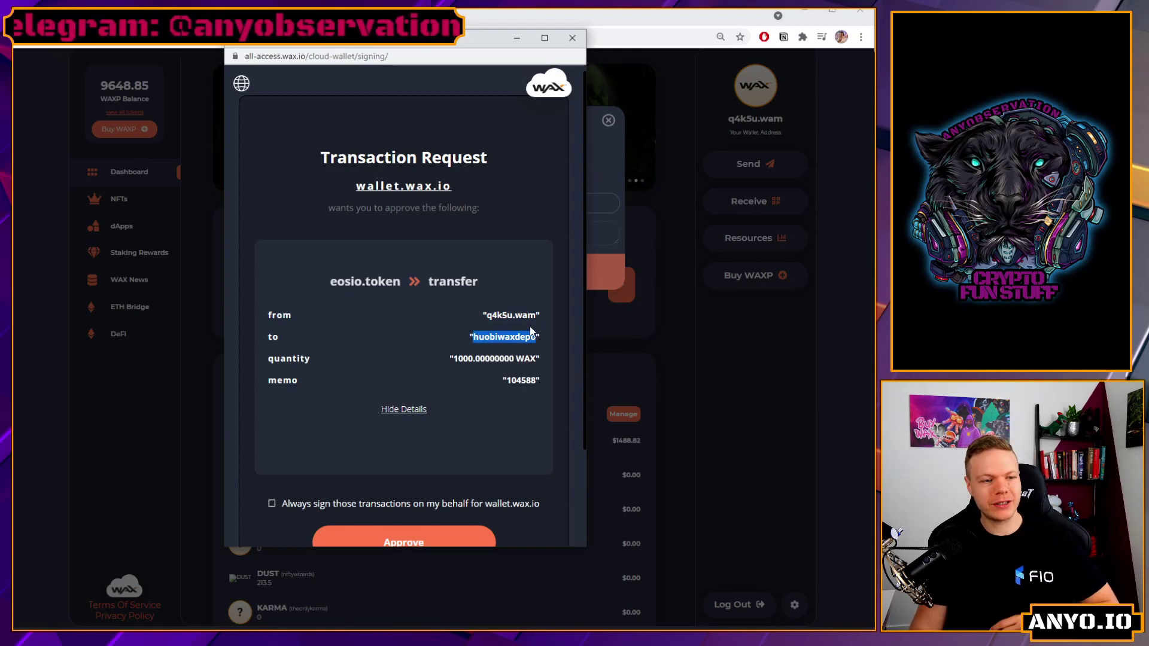
pyautogui.doubleClick(277, 359)
pyautogui.doubleClick(484, 359)
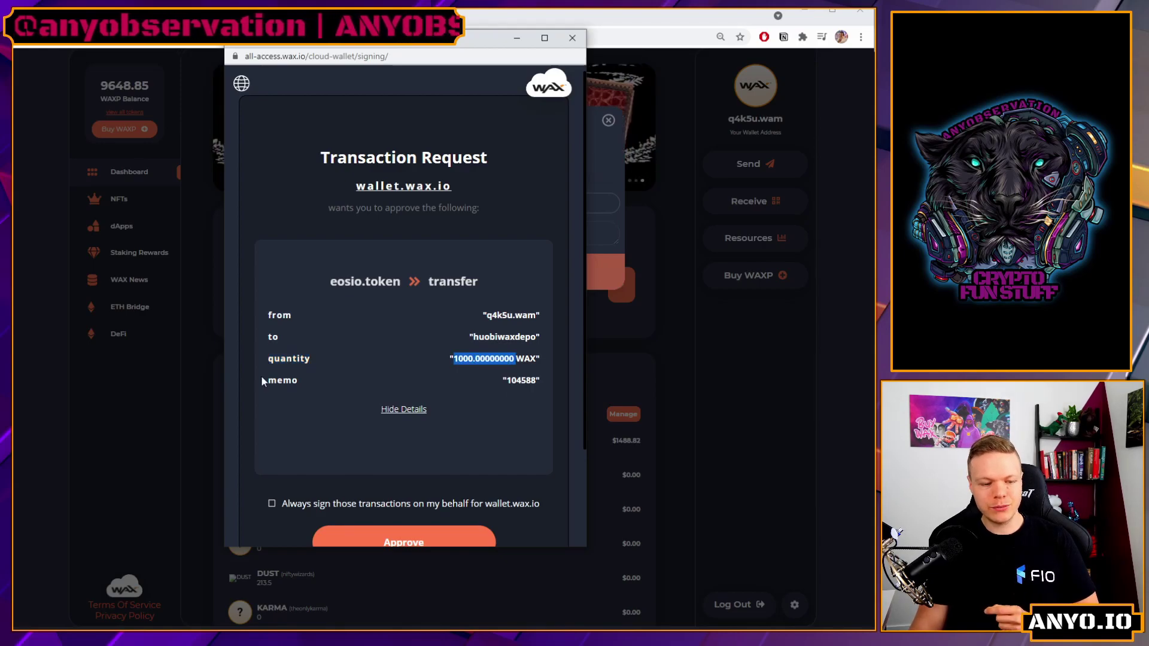
pyautogui.doubleClick(520, 380)
pyautogui.click(423, 532)
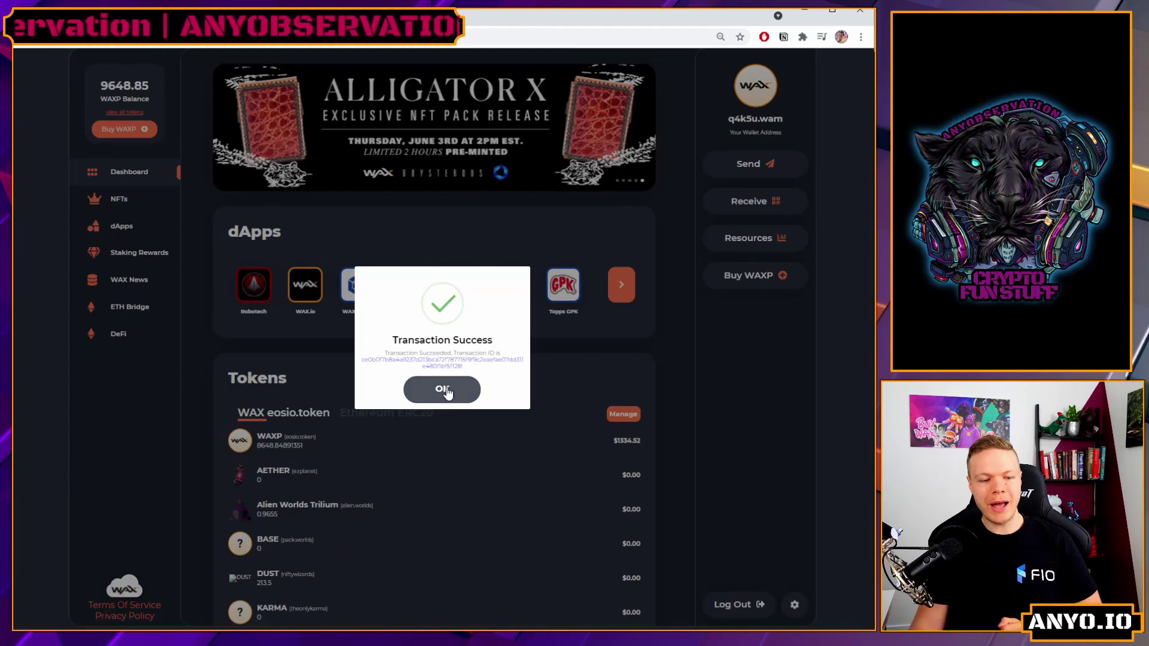
pyautogui.click(442, 389)
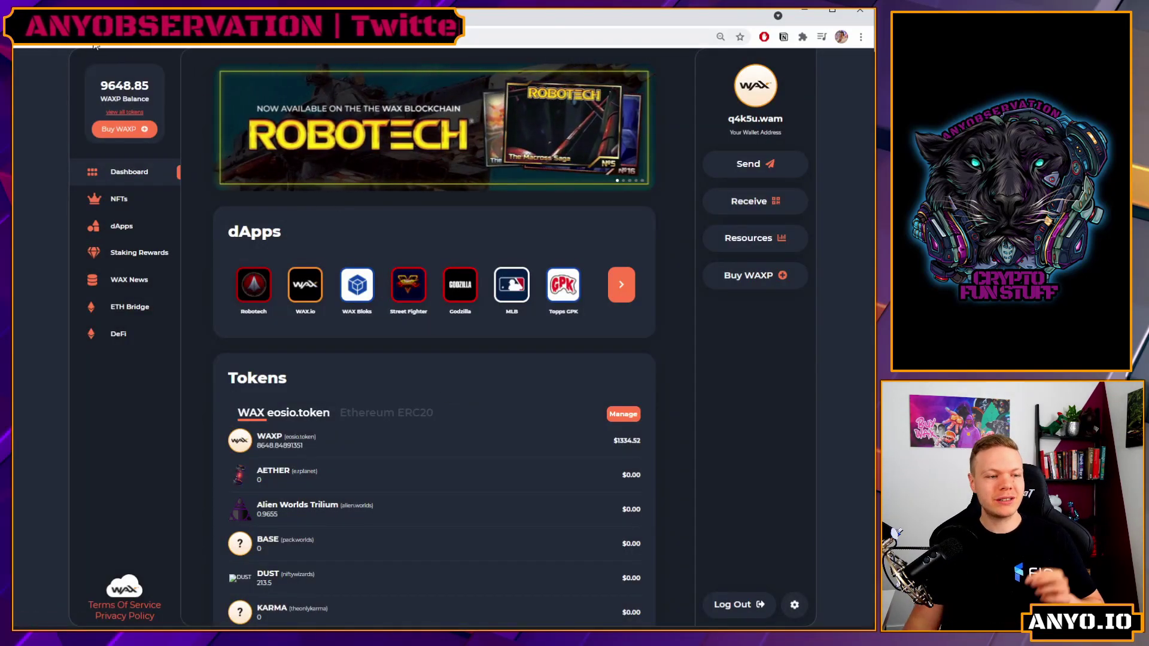
pyautogui.click(120, 15)
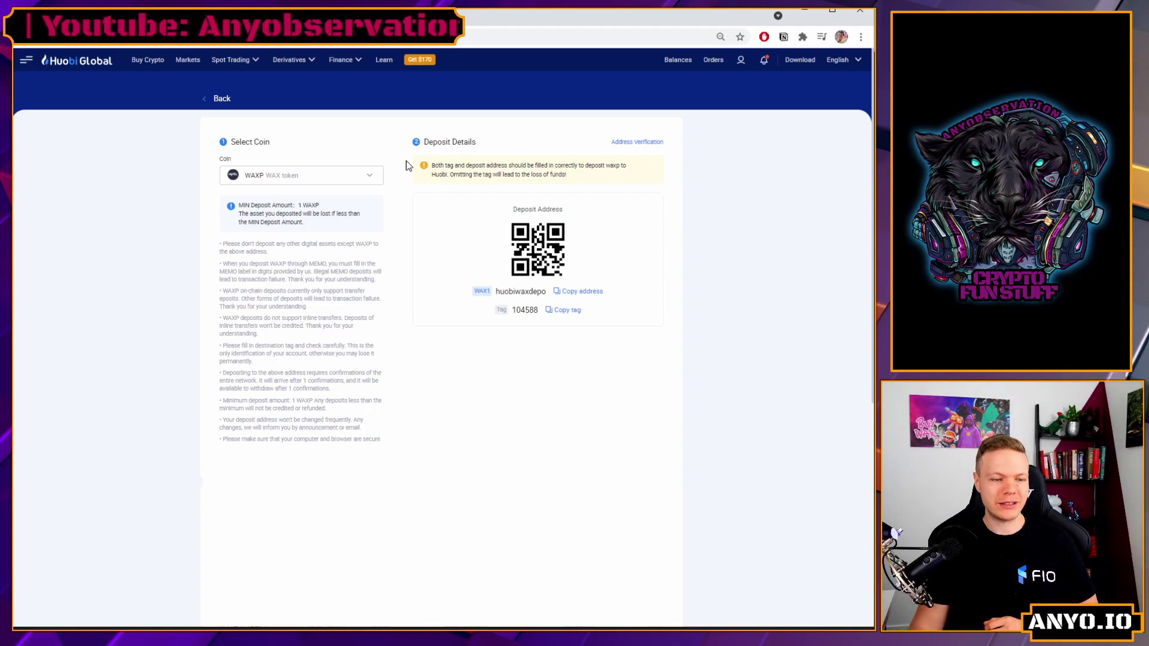
# Reopen the Exchange Account balances and look over the listed fiat and crypto holdings
pyautogui.moveTo(674, 63)
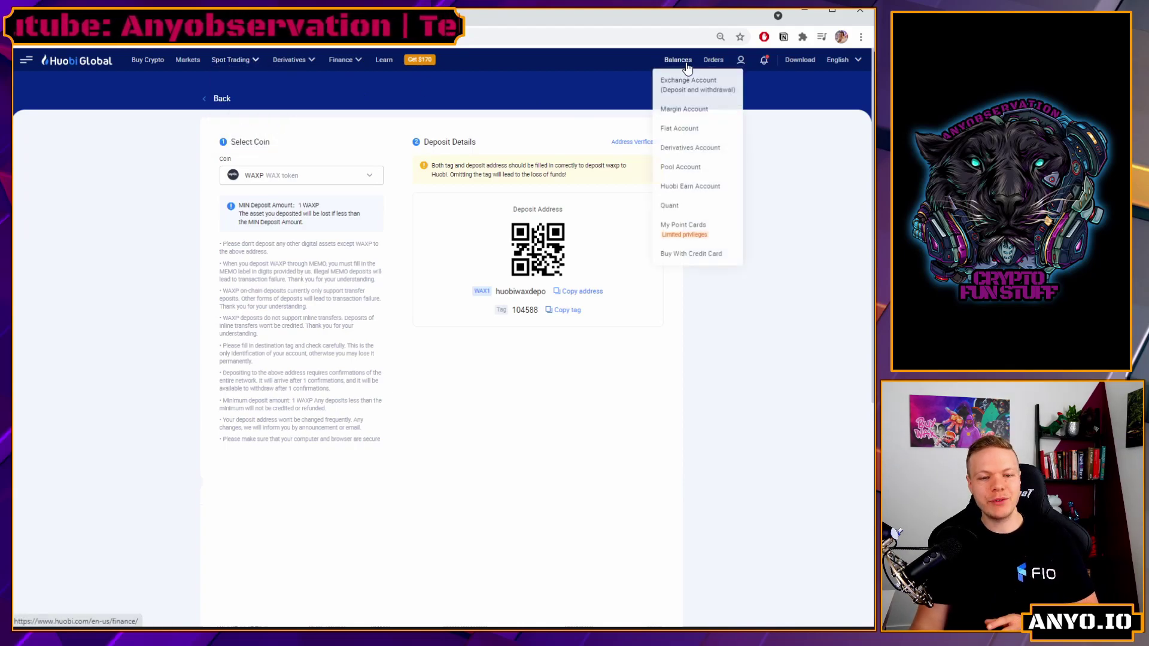
pyautogui.click(689, 100)
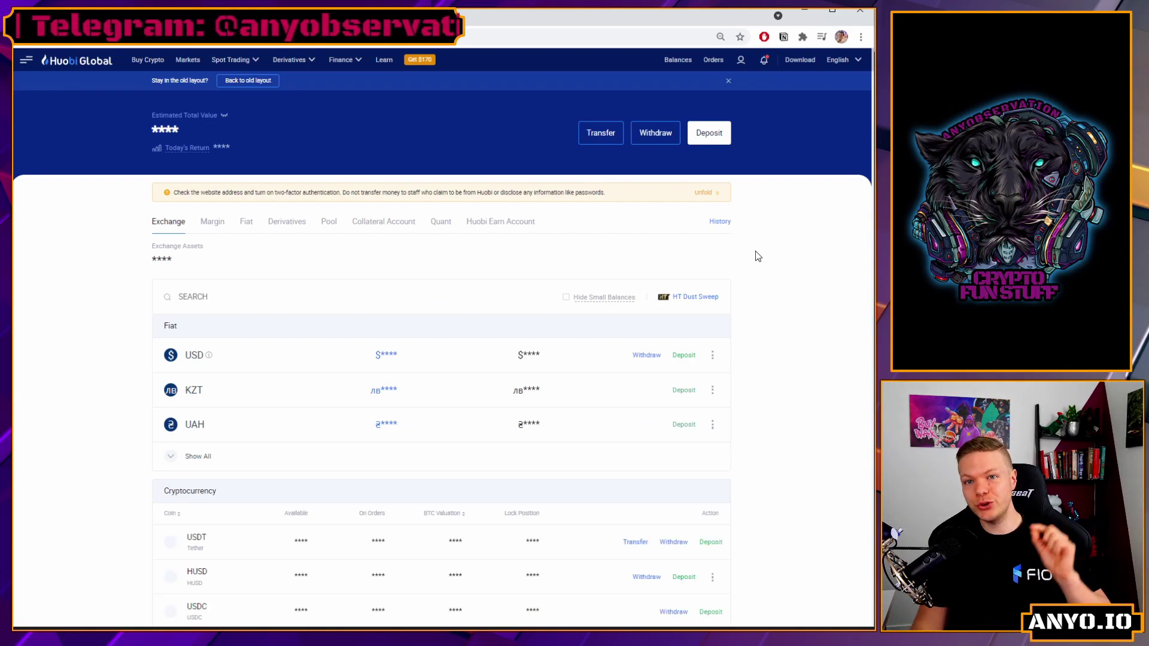
pyautogui.moveTo(596, 299)
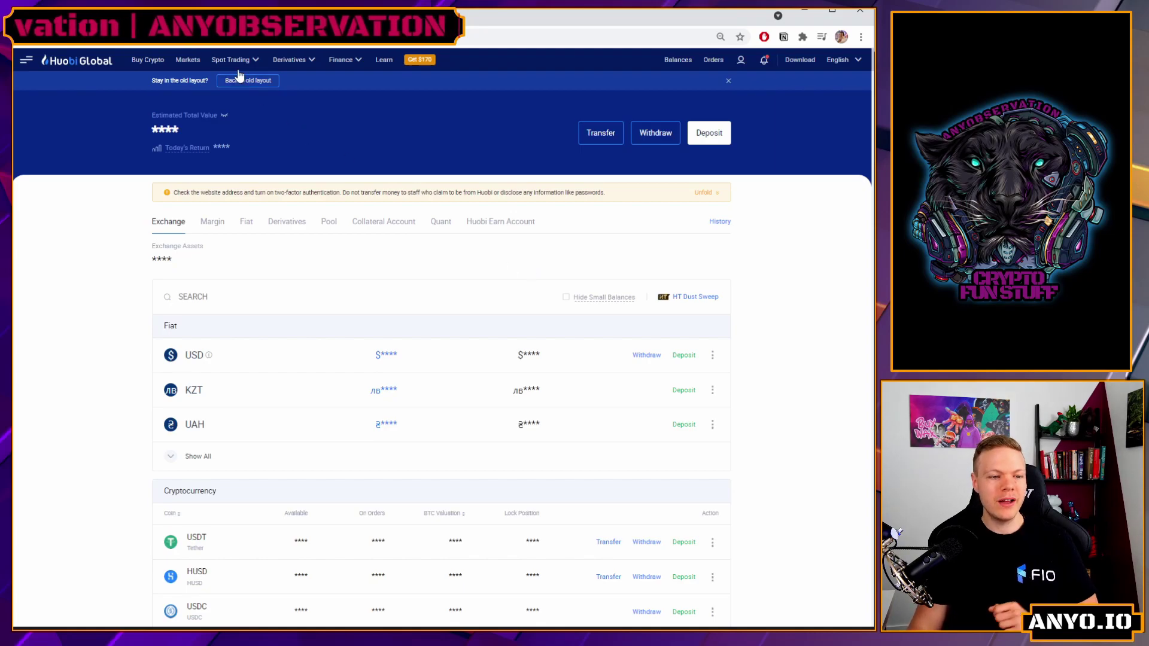
pyautogui.moveTo(247, 66)
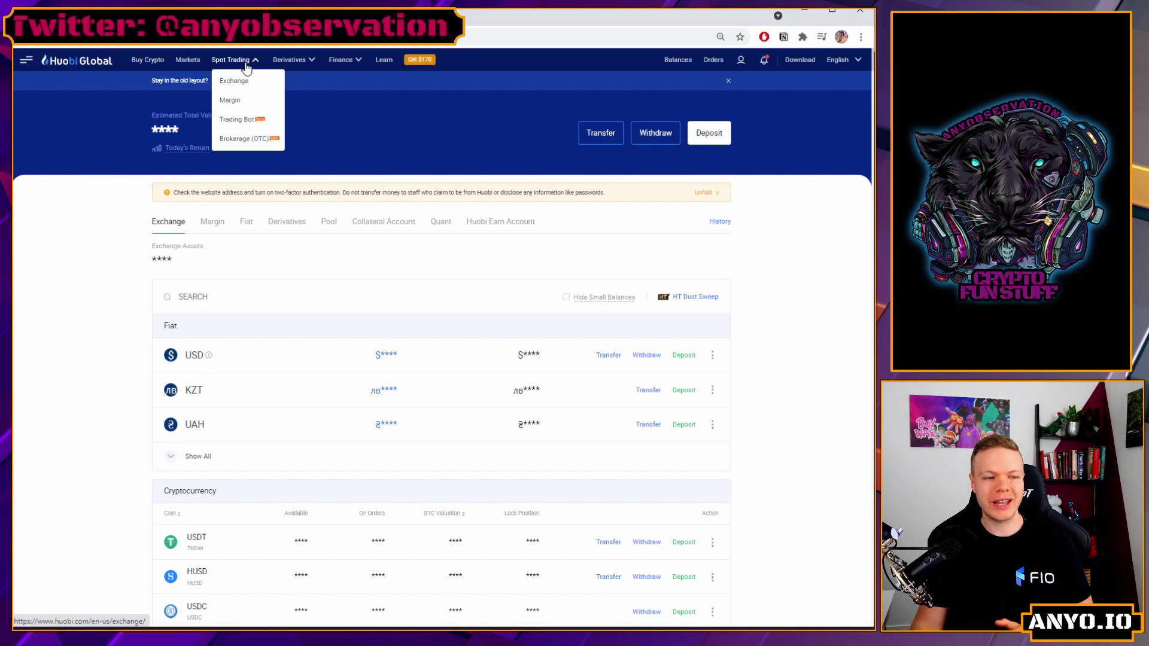
# Open the BTC/USDT spot exchange screen and dismiss the ETP market notice
pyautogui.click(240, 86)
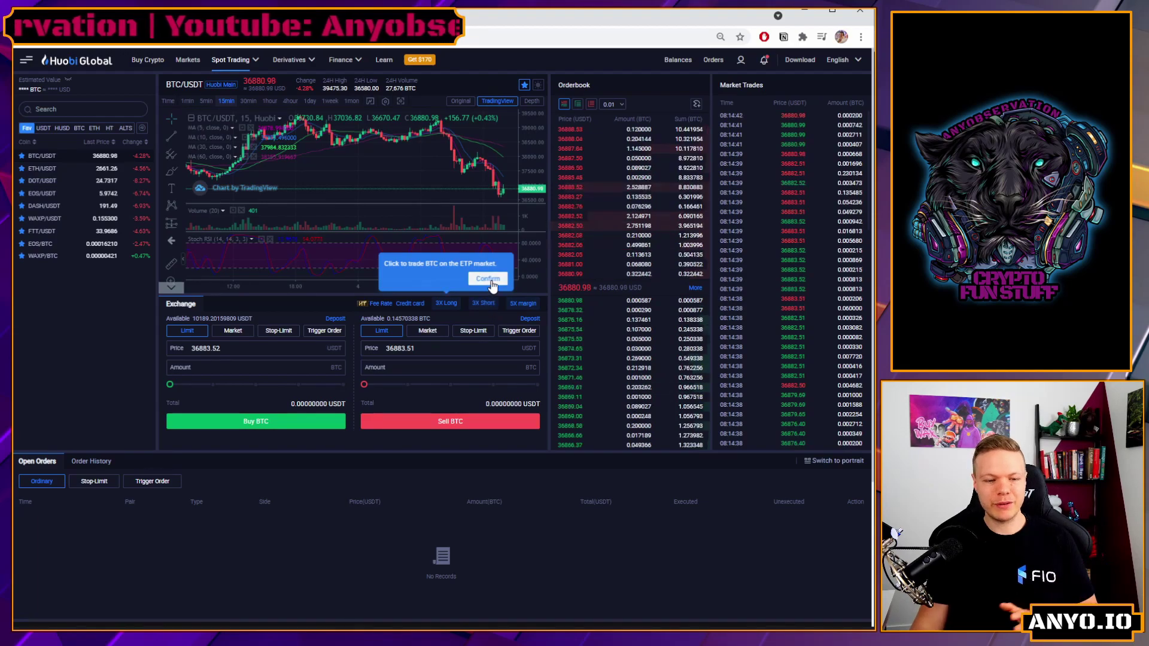
pyautogui.click(489, 280)
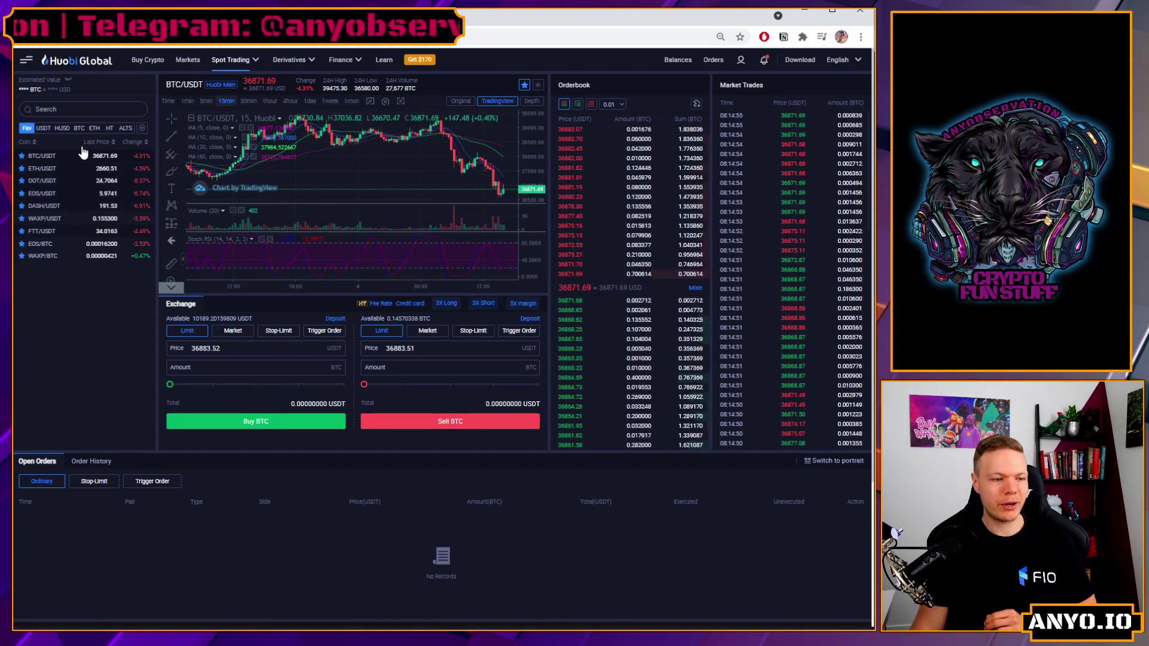
pyautogui.click(69, 112)
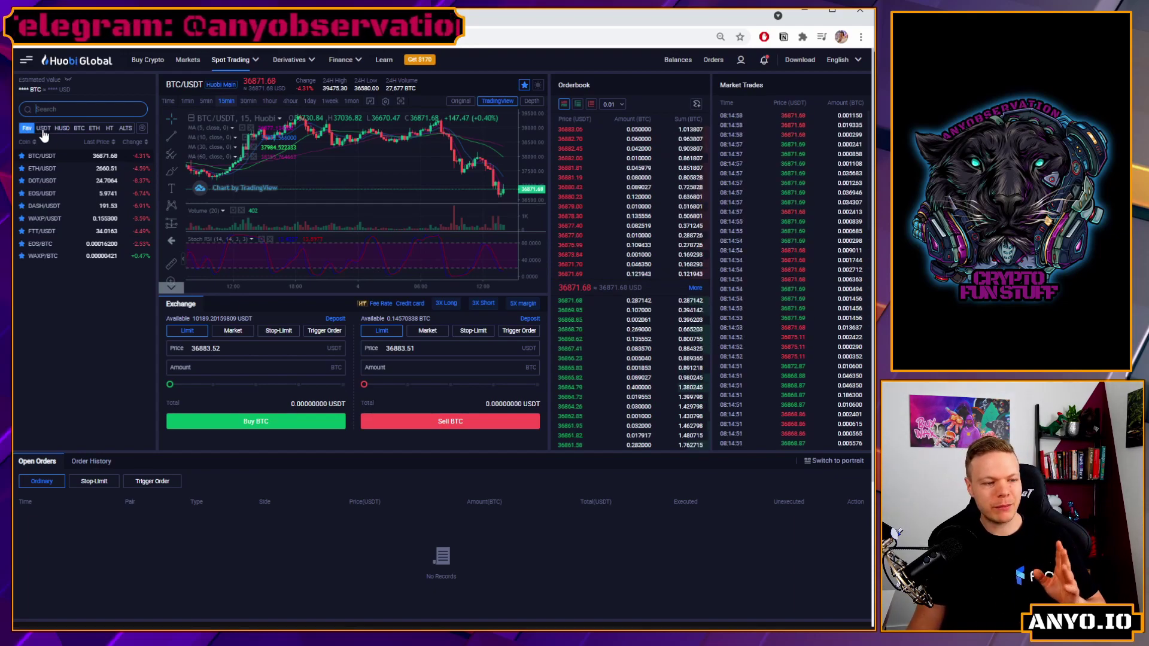
# Show only the USDT pairs in the coin list and scroll through them
pyautogui.click(43, 129)
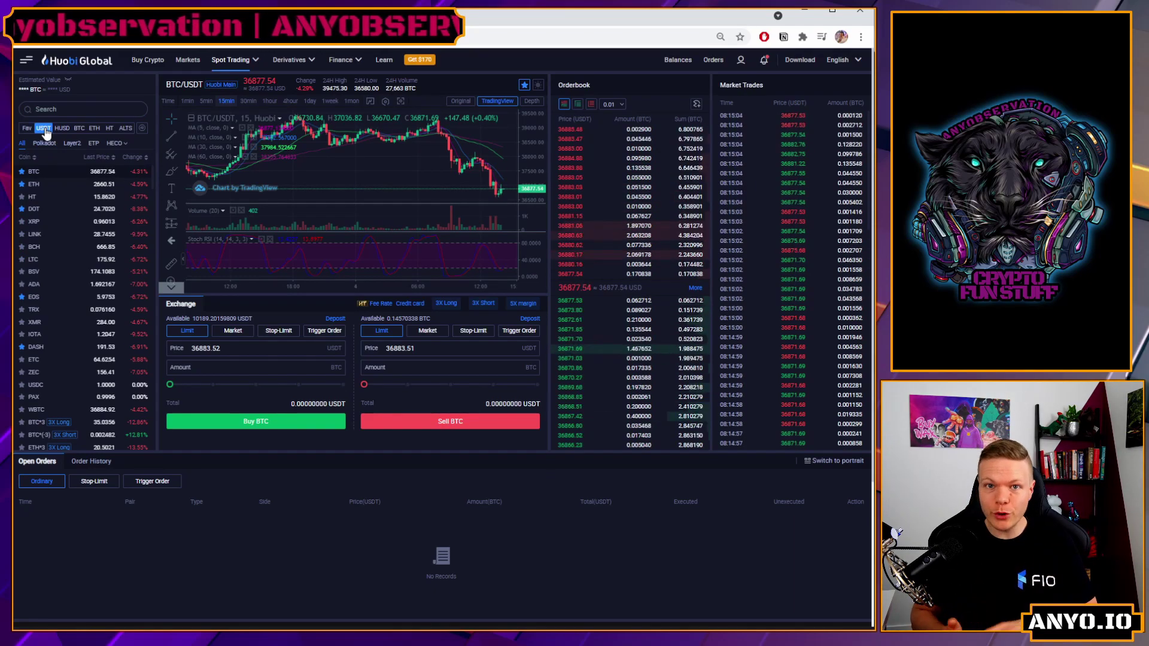
pyautogui.scroll(-10, 60, 251)
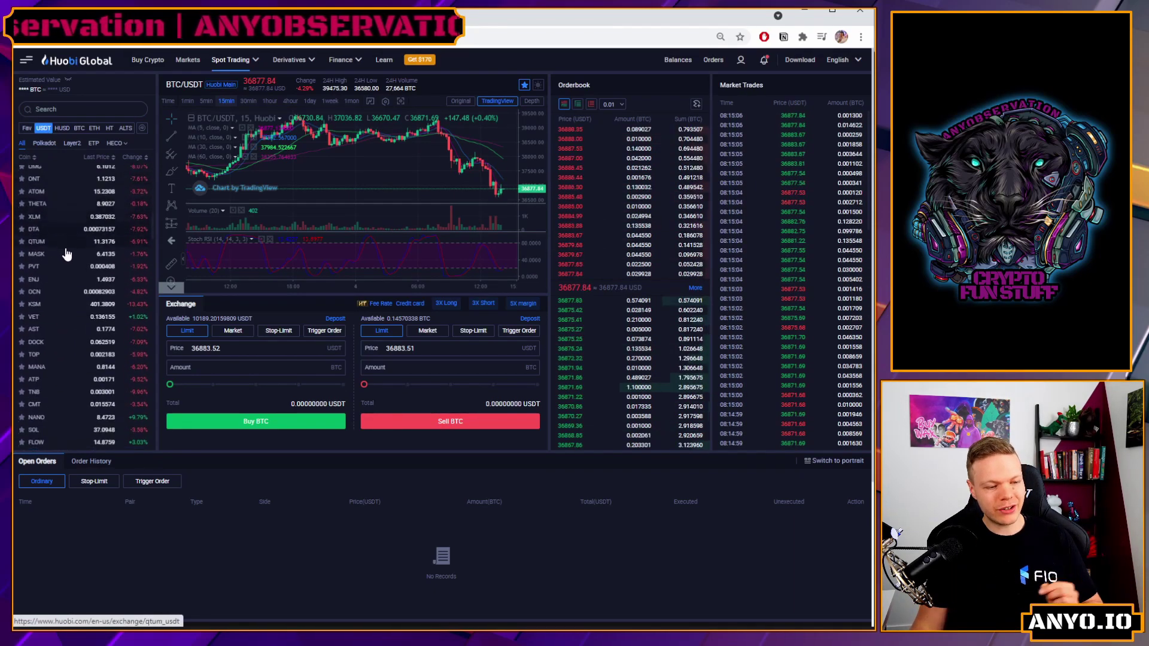
pyautogui.scroll(-10, 68, 258)
pyautogui.scroll(3, 82, 251)
pyautogui.scroll(15, 72, 263)
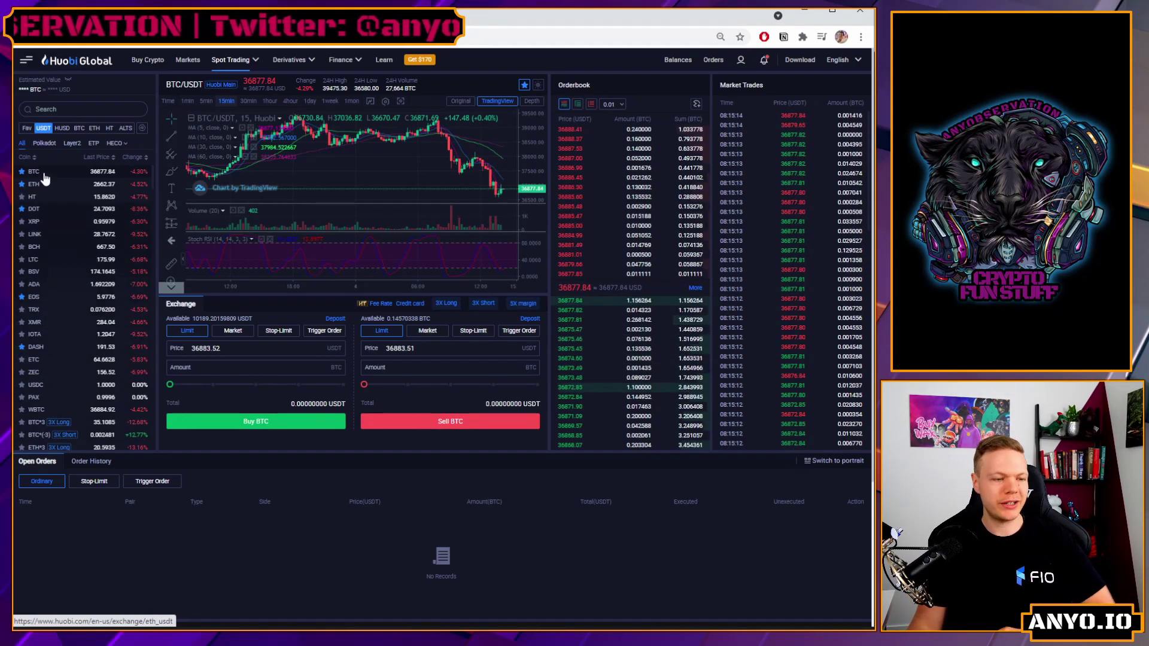
pyautogui.click(54, 111)
# Search 'wax' in the coin list, zoom the page in, and open the WAXP/BTC pair
pyautogui.write('wax')
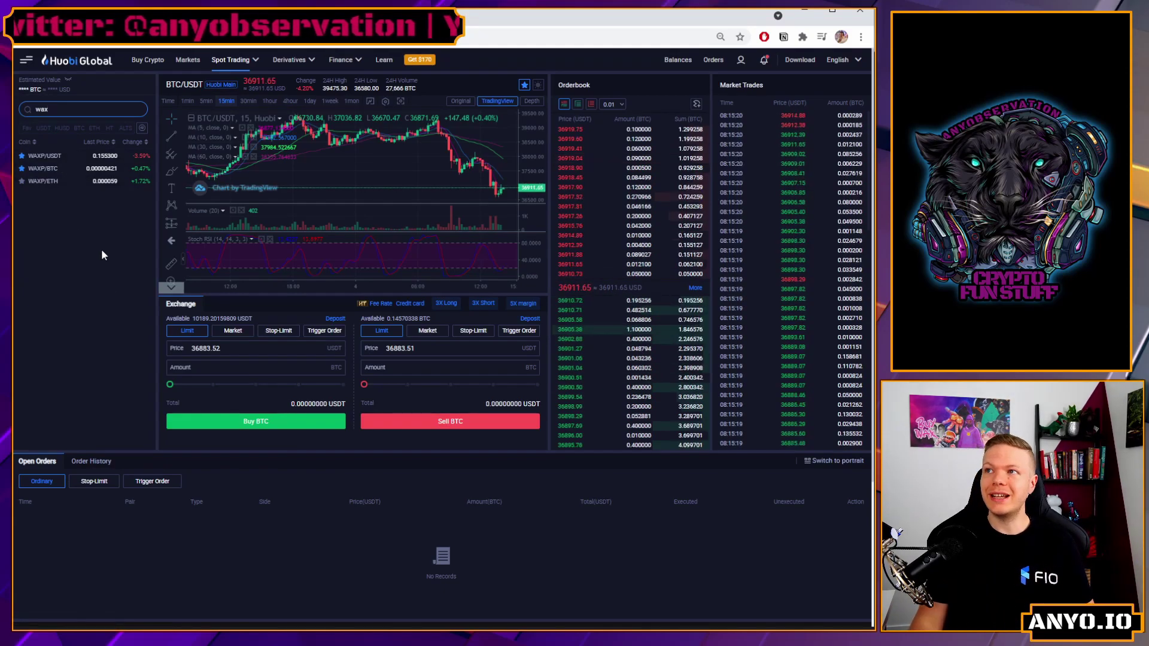
pyautogui.hotkey('ctrl', '+')
pyautogui.hotkey('ctrl', '+')
pyautogui.hotkey('ctrl', '+')
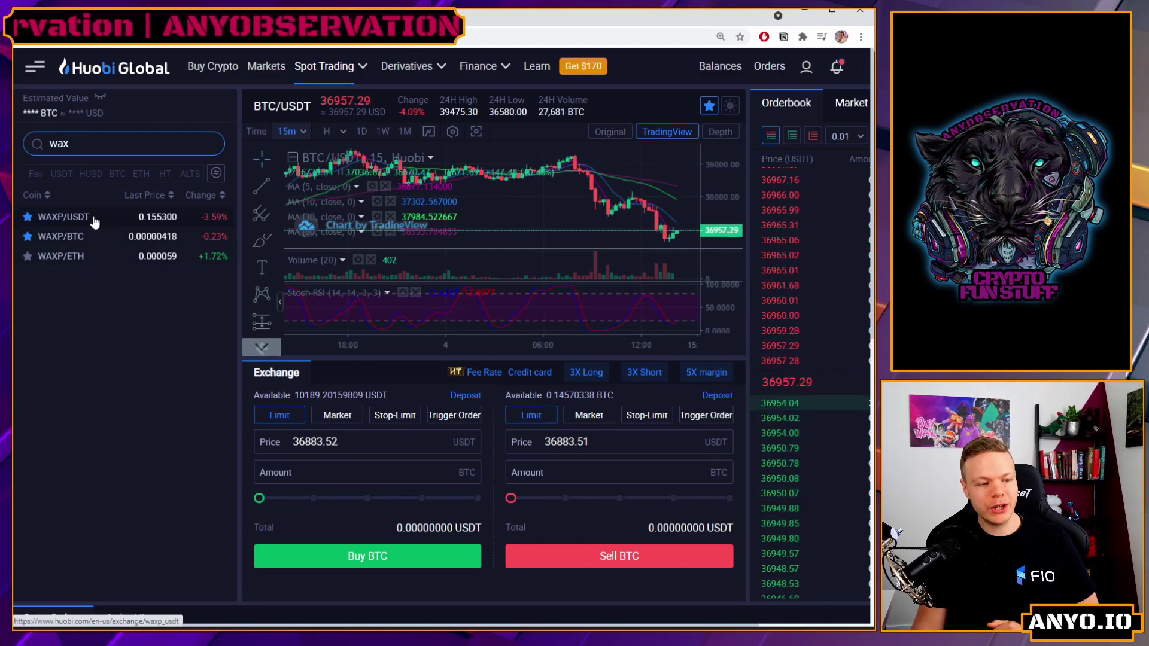
pyautogui.click(60, 236)
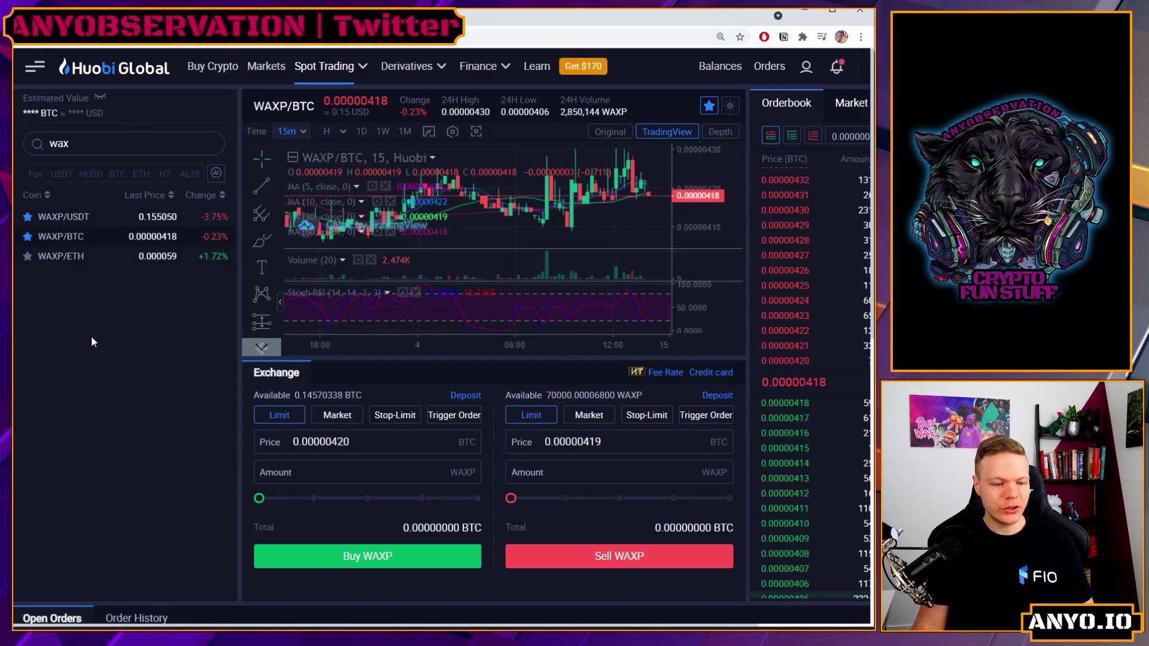
# Zoom the page out to 80% and select the current price in the WAXP/BTC sell form
pyautogui.hotkey('ctrl', '-')
pyautogui.hotkey('ctrl', '-')
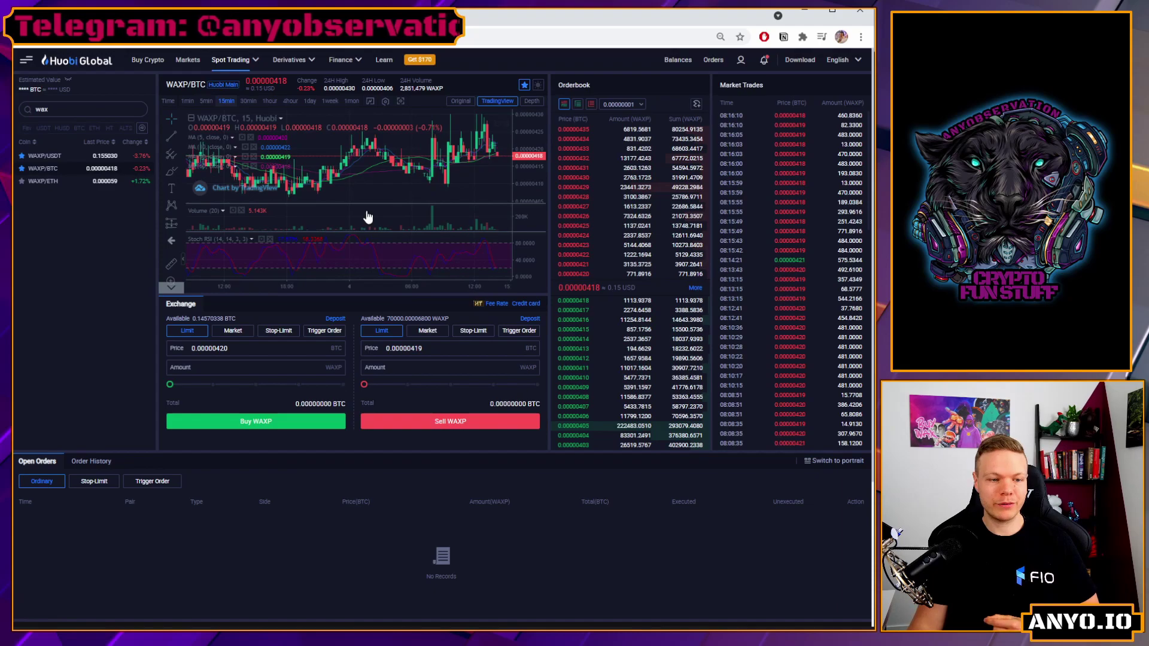
pyautogui.moveTo(422, 349); pyautogui.dragTo(388, 348)
pyautogui.click(437, 349)
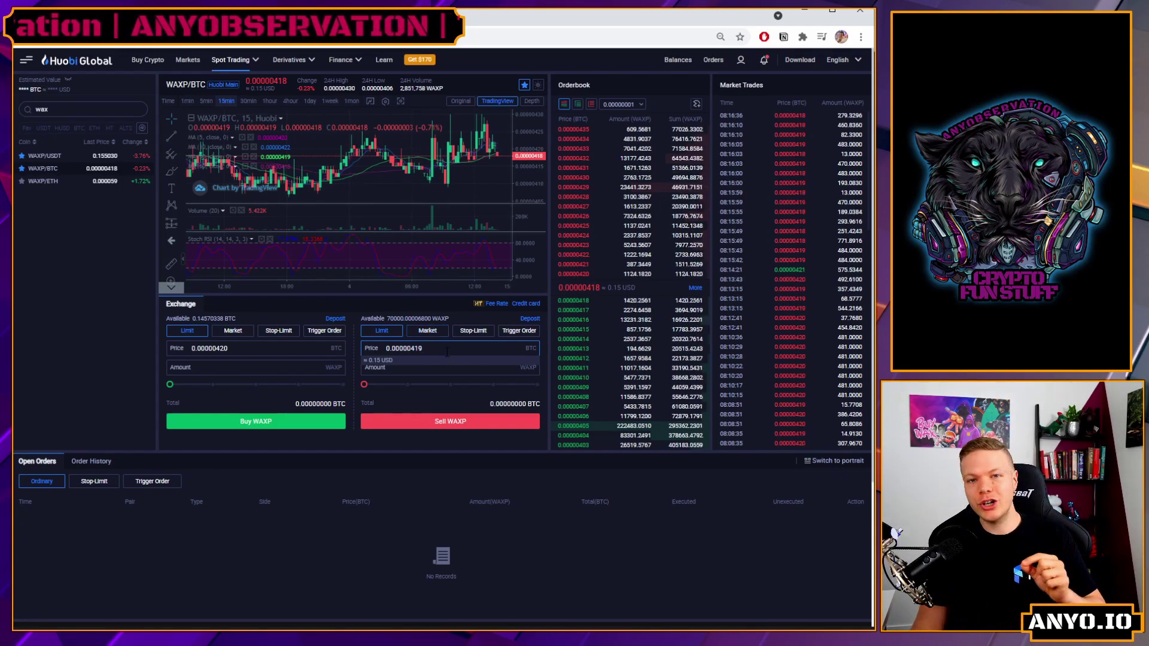
# Enter a WAXP/BTC sell at 0.00000418 BTC for 1000 WAXP, then switch to WAXP/USDT
pyautogui.doubleClick(578, 288)
pyautogui.hotkey('ctrl', 'c')
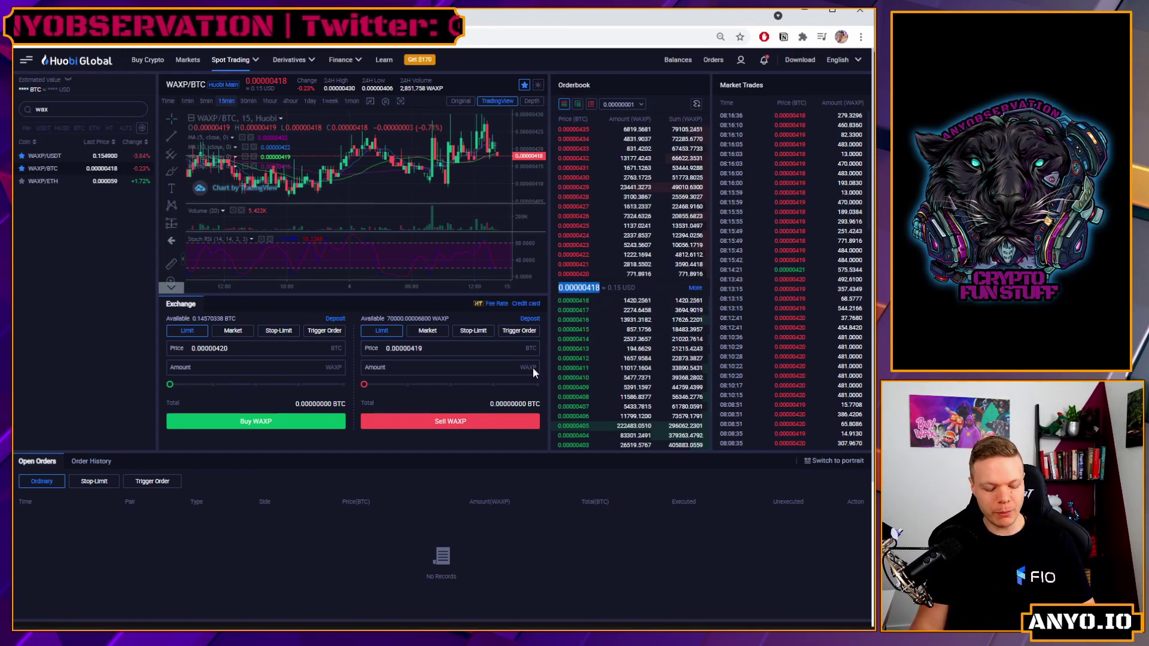
pyautogui.doubleClick(481, 348)
pyautogui.hotkey('ctrl', 'v')
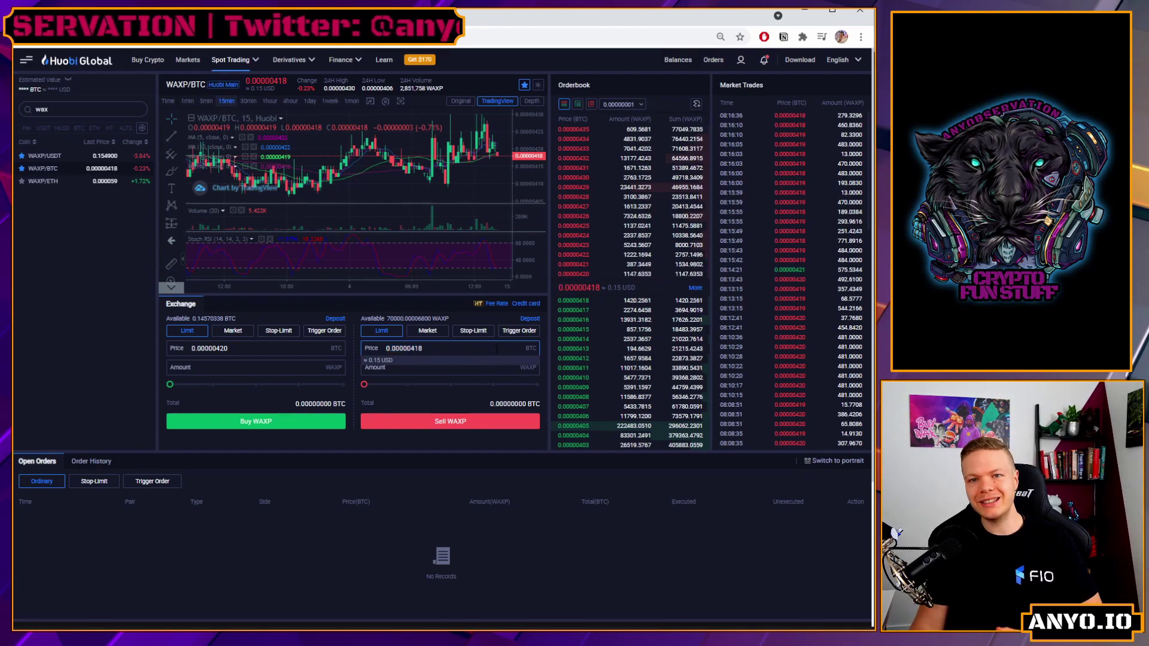
pyautogui.click(437, 368)
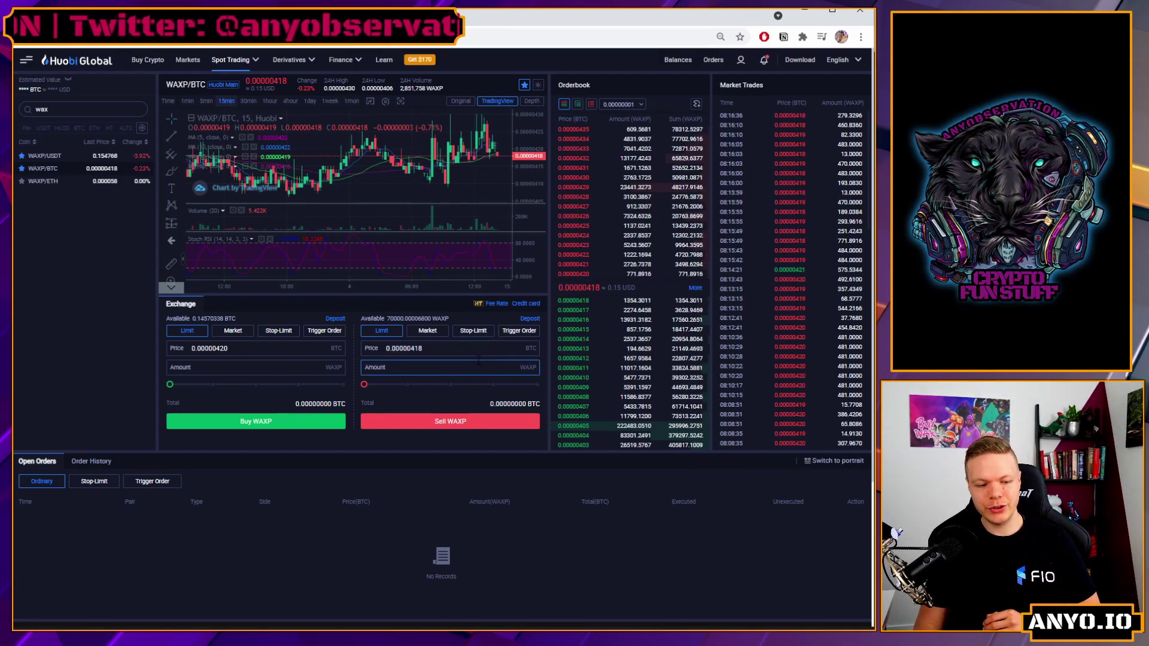
pyautogui.write('1000')
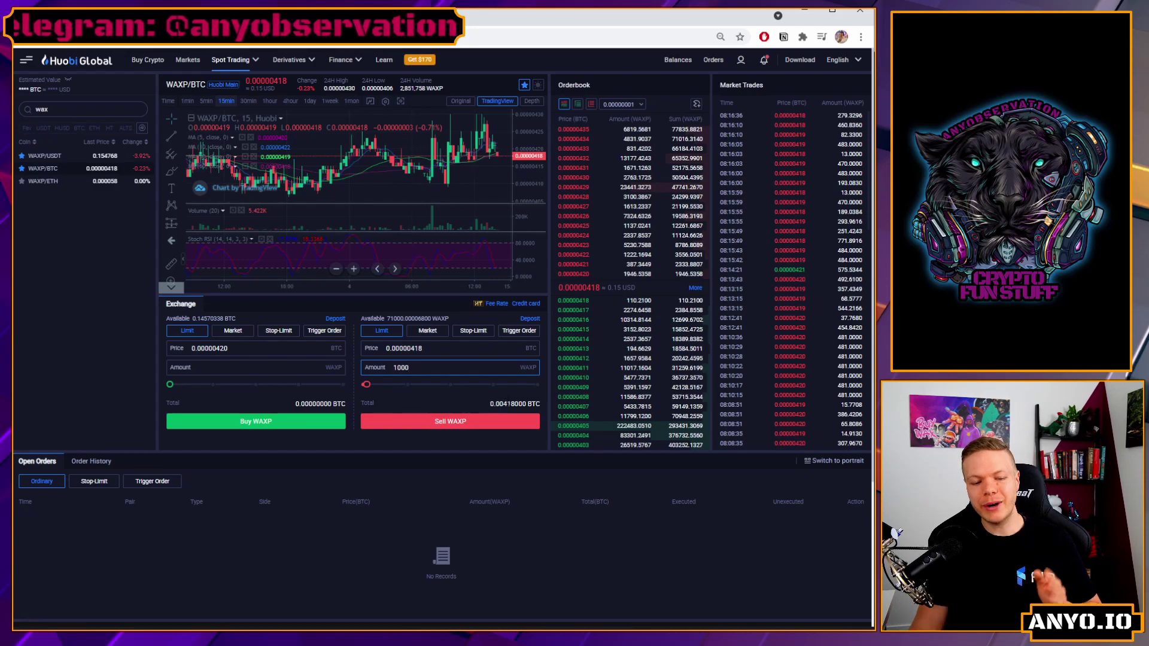
pyautogui.click(57, 156)
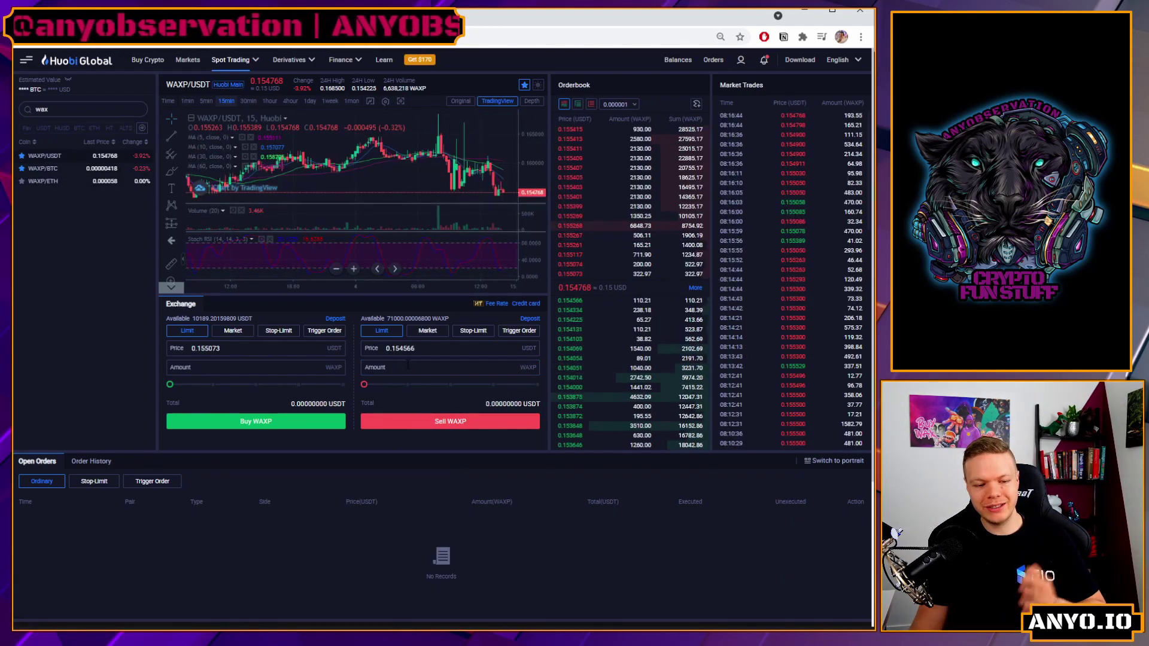
pyautogui.click(386, 349)
pyautogui.moveTo(393, 348); pyautogui.dragTo(403, 348)
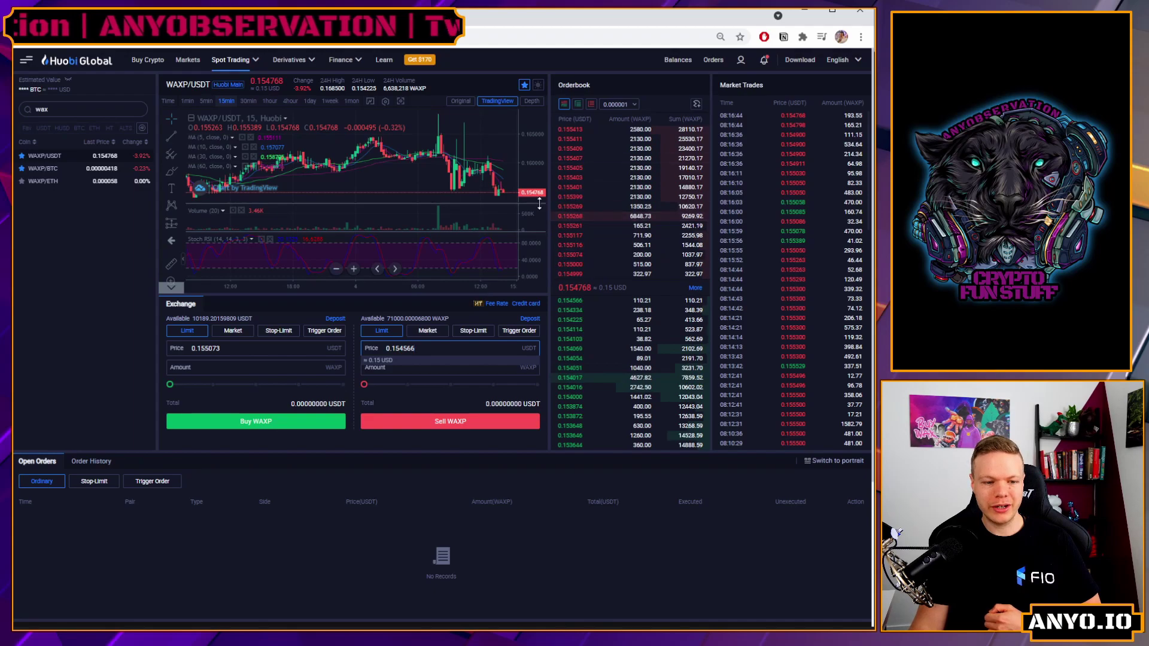
pyautogui.click(532, 103)
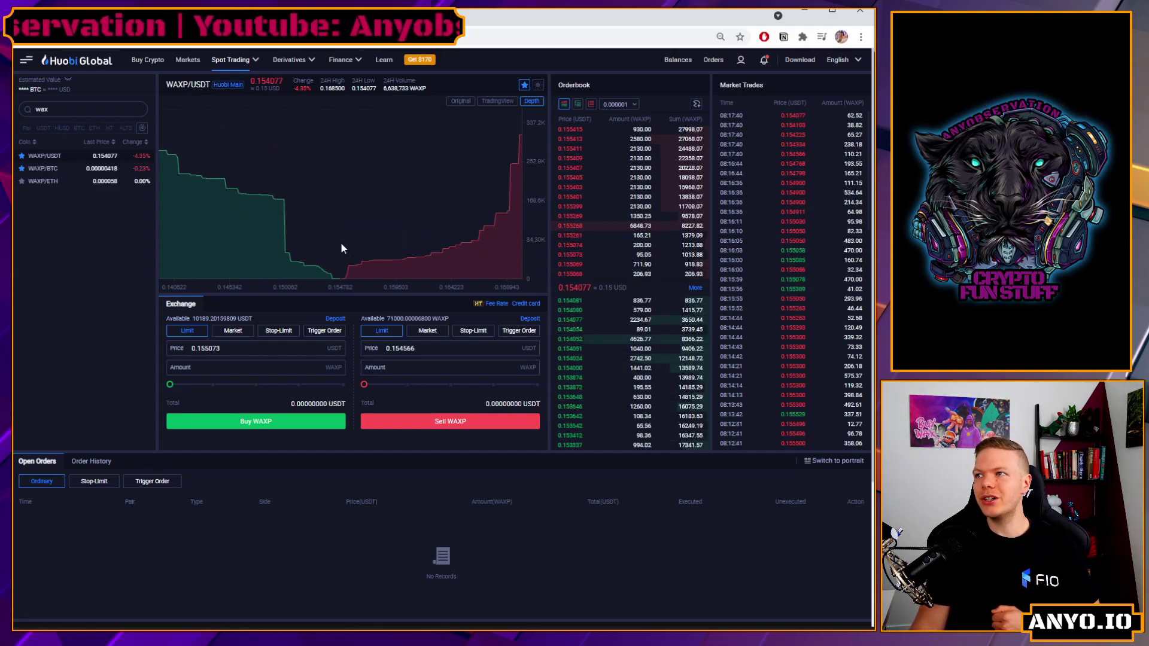
pyautogui.click(494, 101)
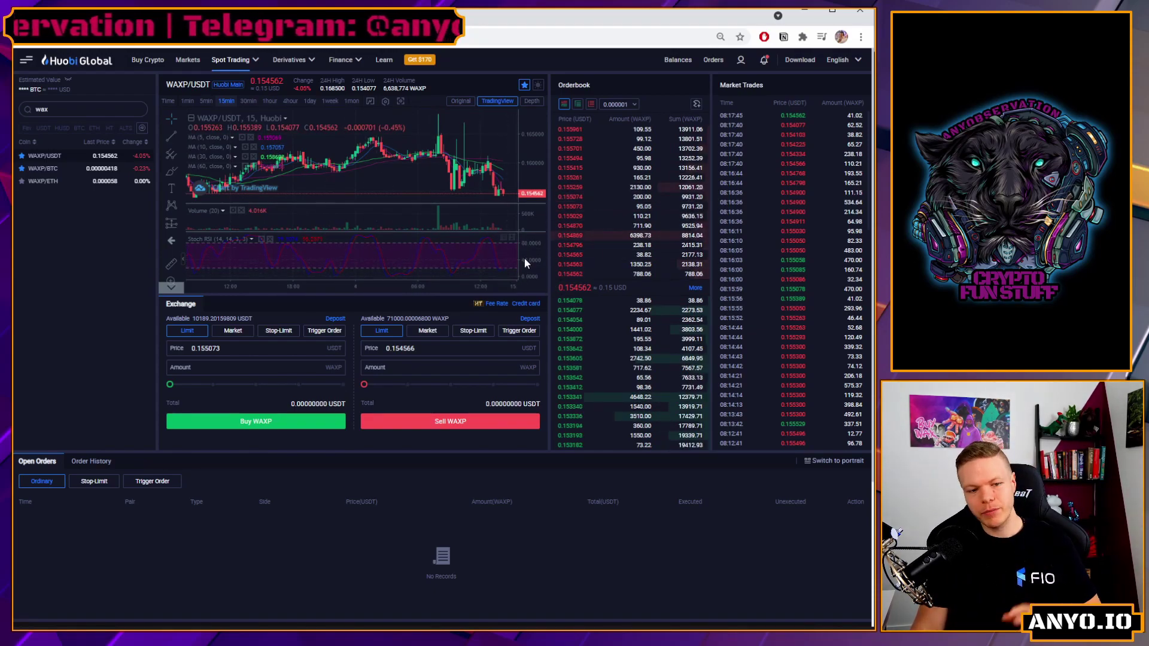
# Submit a WAXP/USDT limit sell with amount 1000 and price 0.199 USDT, totalling 199 USDT
pyautogui.click(413, 349)
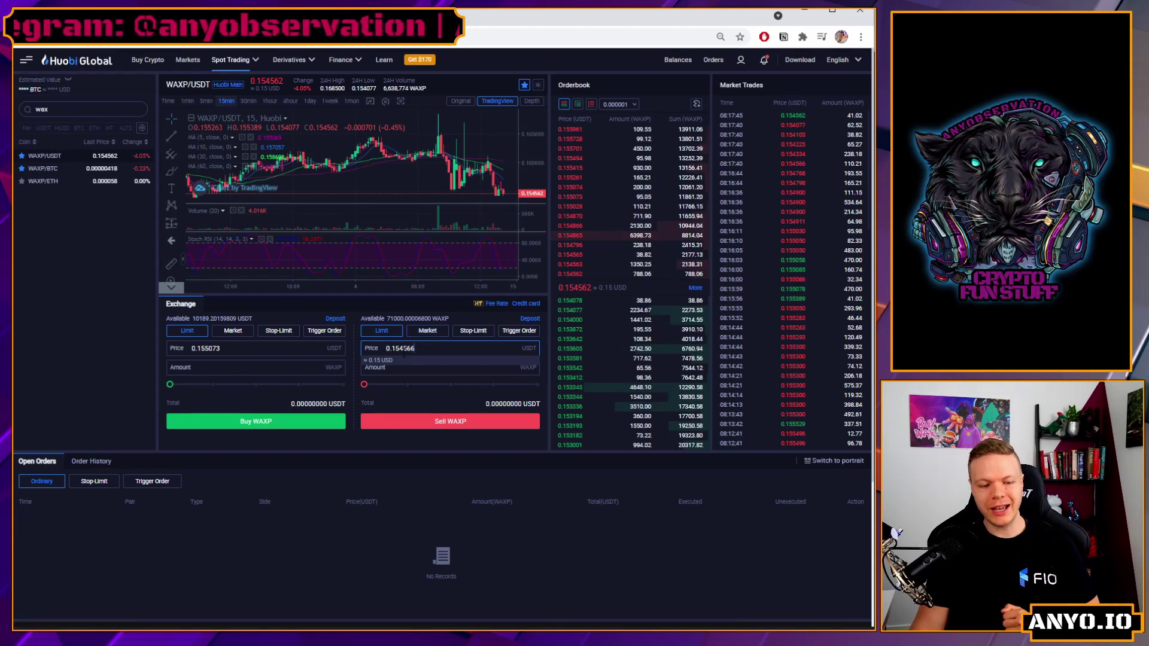
pyautogui.click(409, 368)
pyautogui.write('1000')
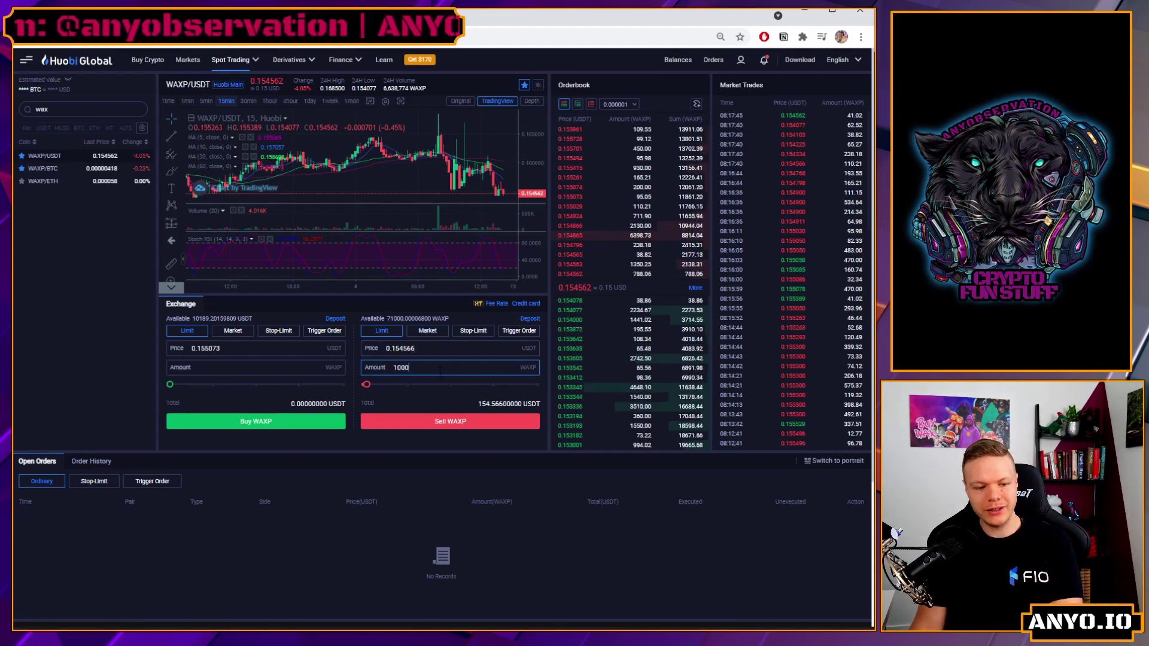
pyautogui.moveTo(391, 348); pyautogui.dragTo(407, 348)
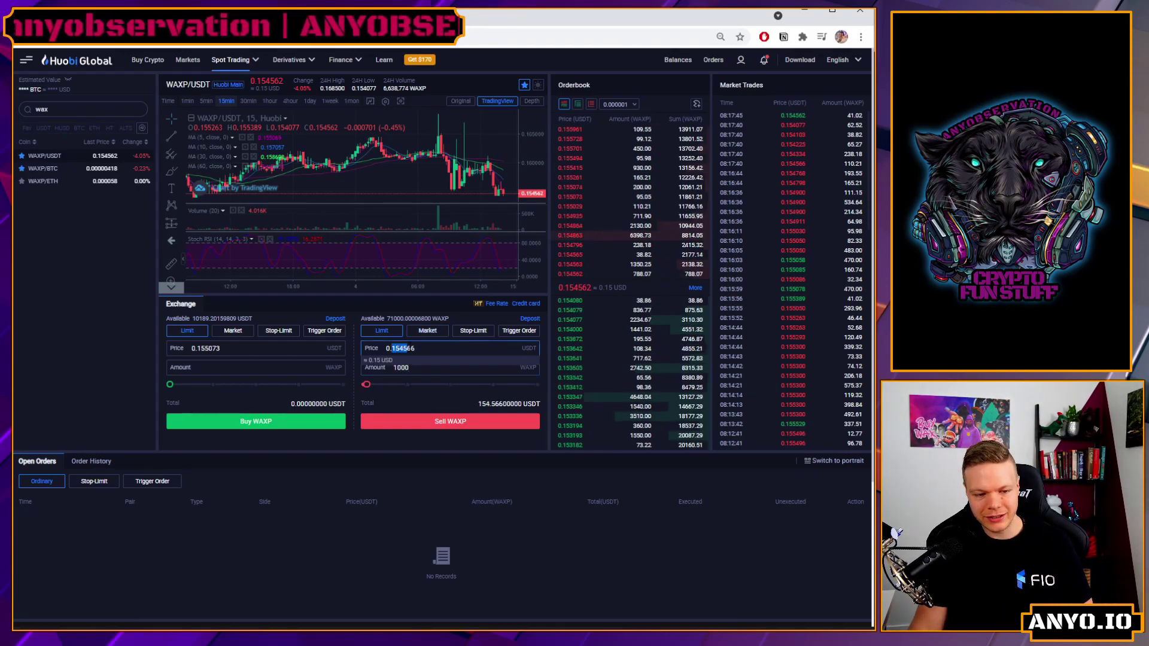
pyautogui.write('199')
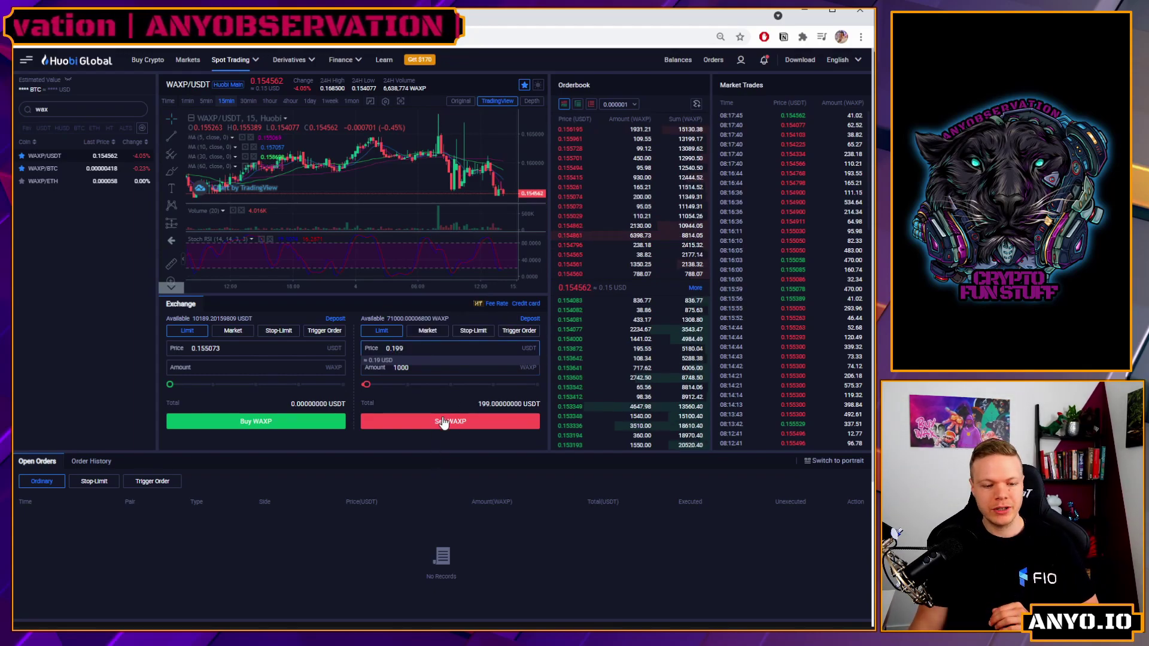
pyautogui.click(443, 422)
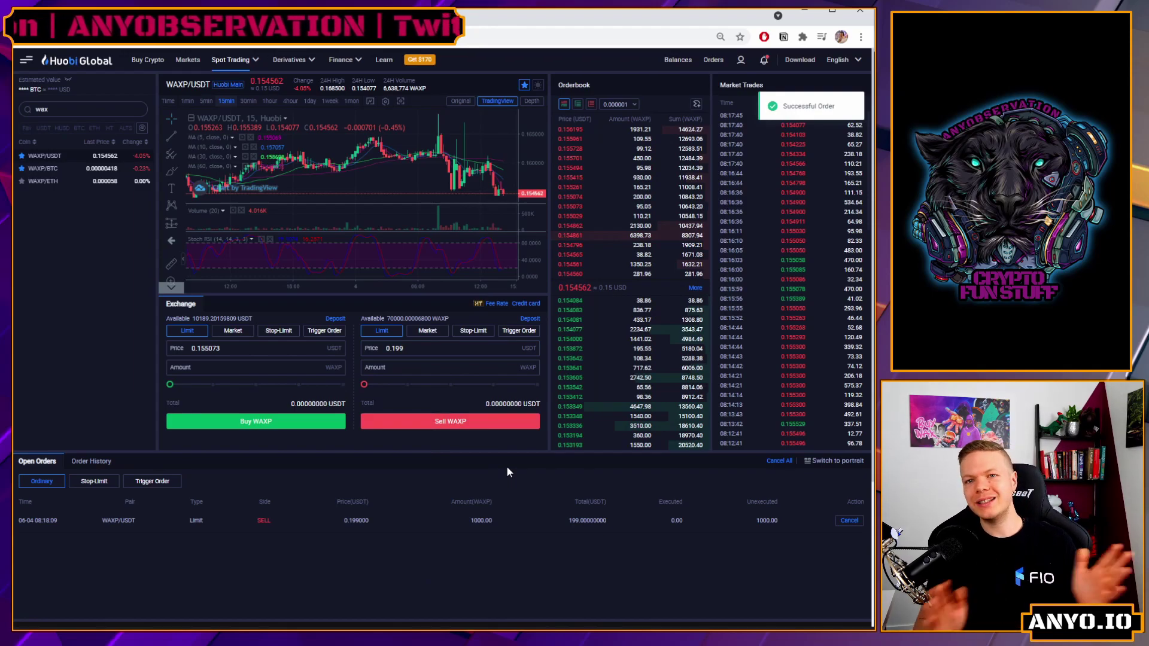